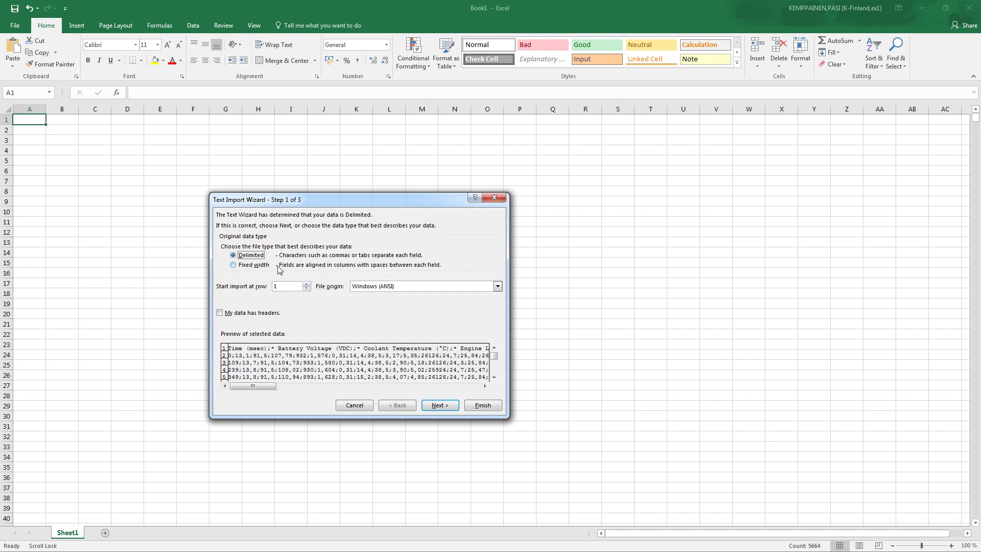
# Step: Import the pasted log text as delimited data, with semicolon instead of space as the only delimiter
pyautogui.click(439, 405)
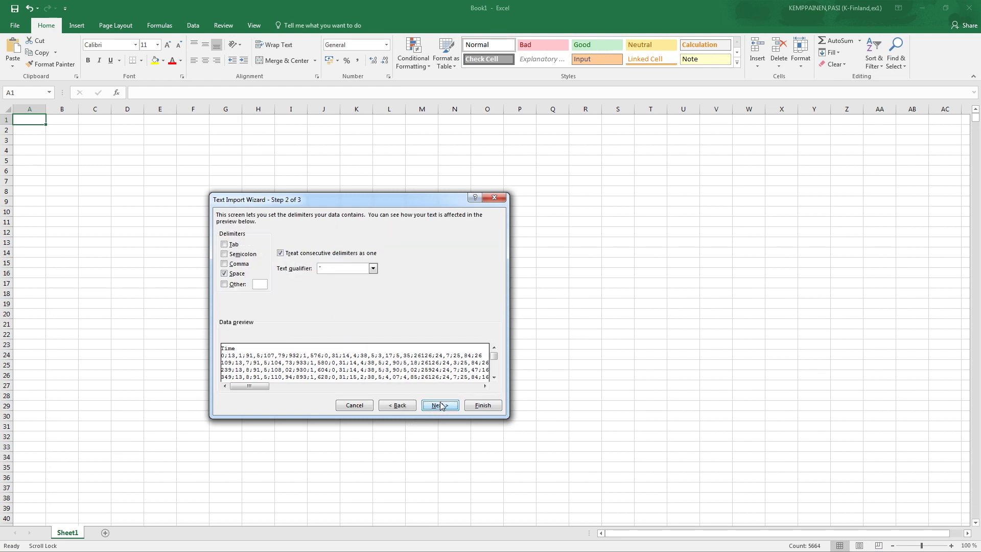
pyautogui.click(242, 255)
pyautogui.click(235, 275)
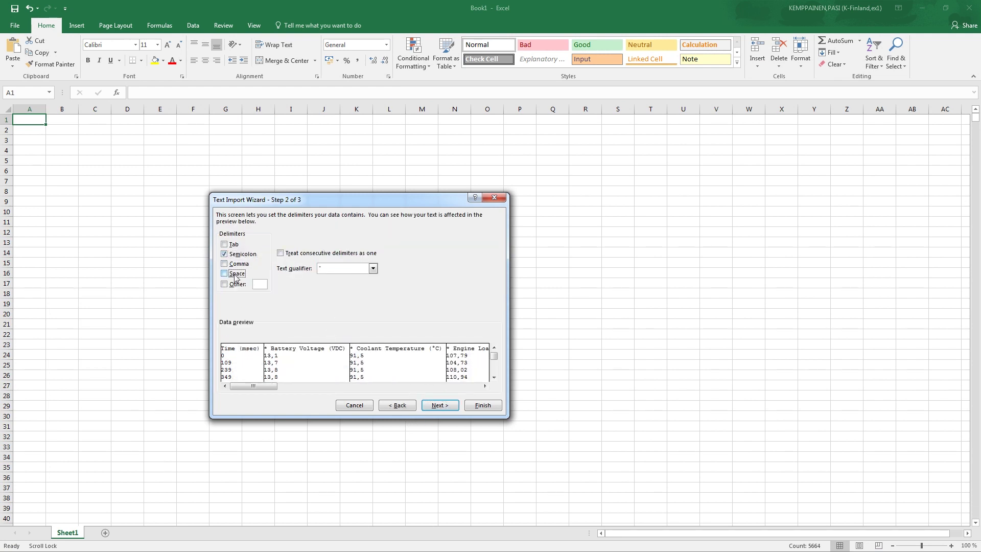
pyautogui.click(441, 407)
pyautogui.click(482, 405)
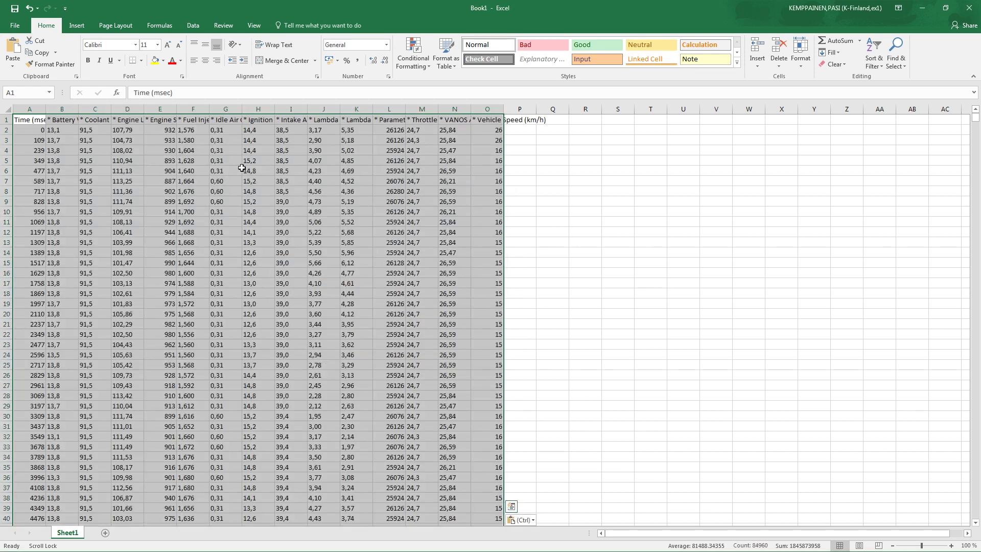
pyautogui.click(329, 294)
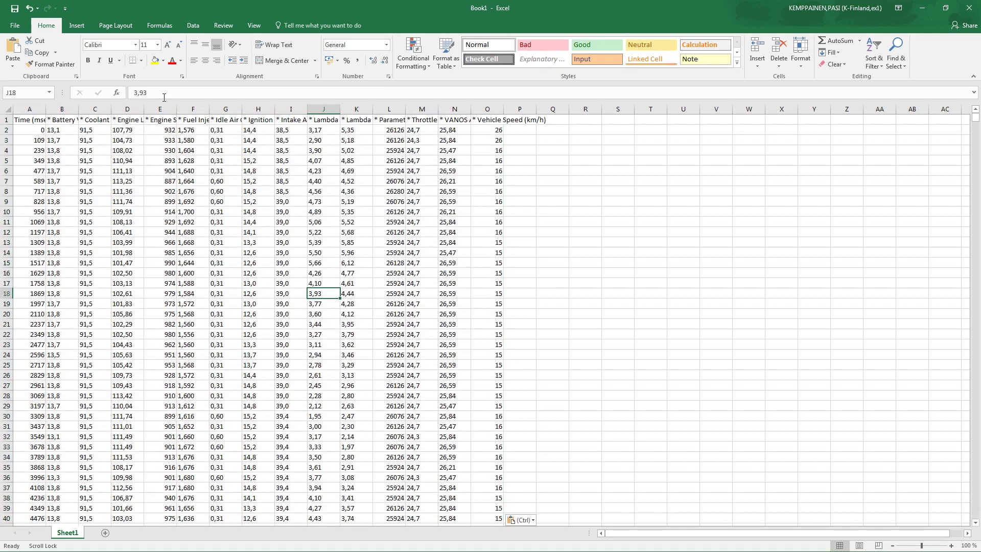
pyautogui.click(77, 26)
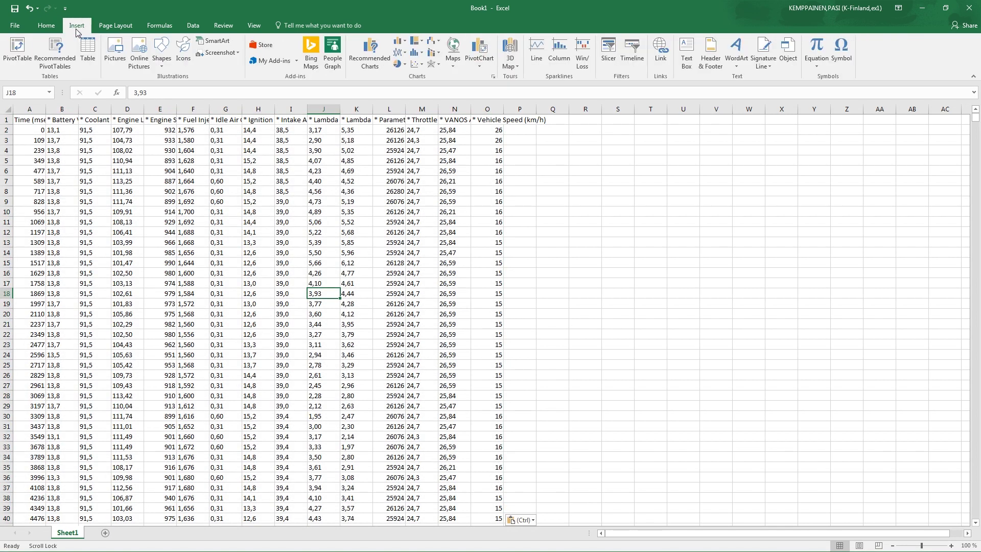
pyautogui.click(416, 63)
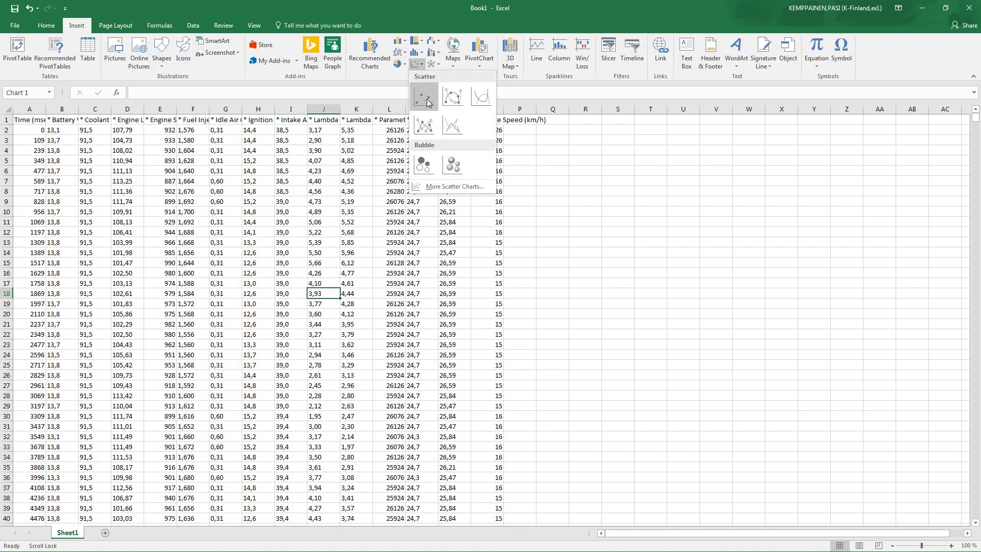
pyautogui.click(420, 83)
pyautogui.moveTo(556, 310); pyautogui.dragTo(800, 300)
pyautogui.rightClick(845, 240)
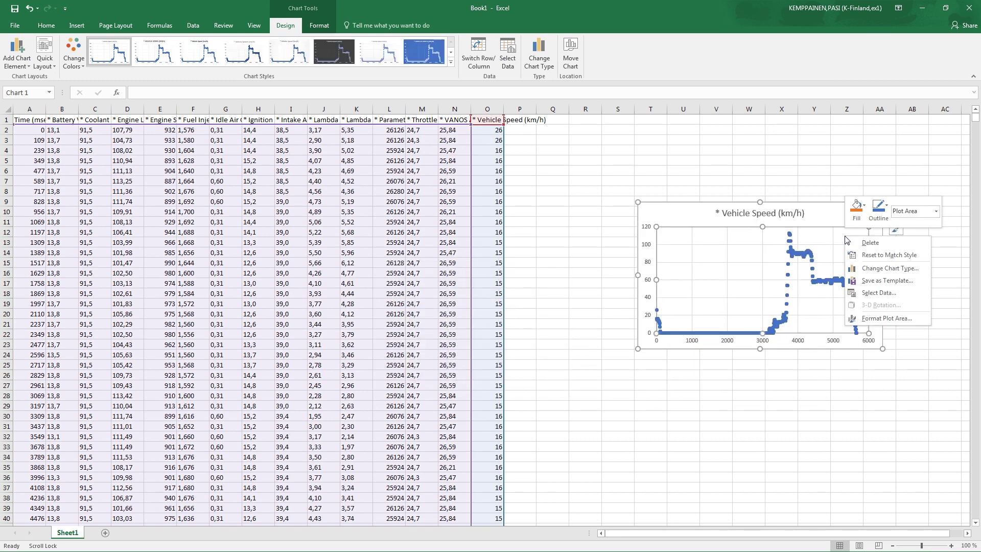
pyautogui.click(794, 168)
pyautogui.click(682, 159)
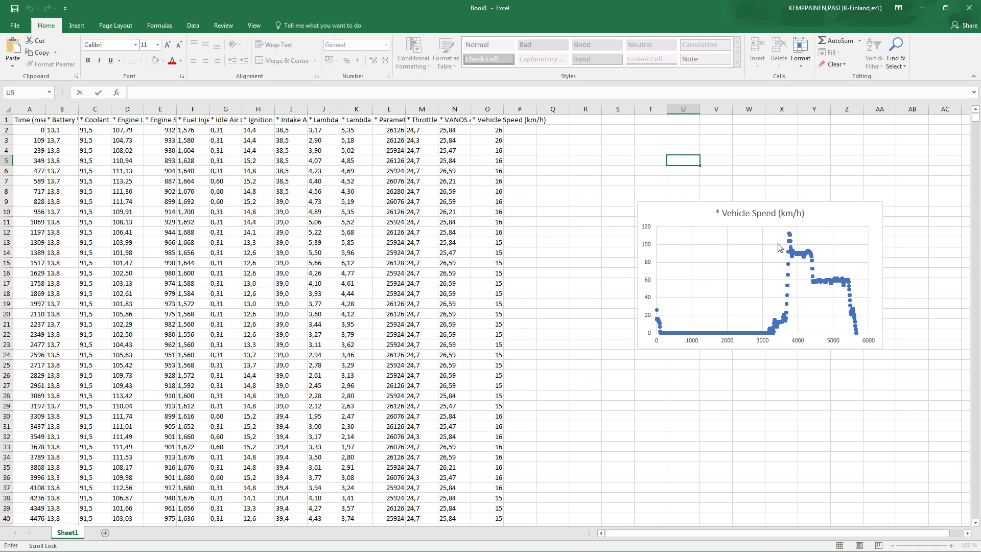
pyautogui.click(698, 215)
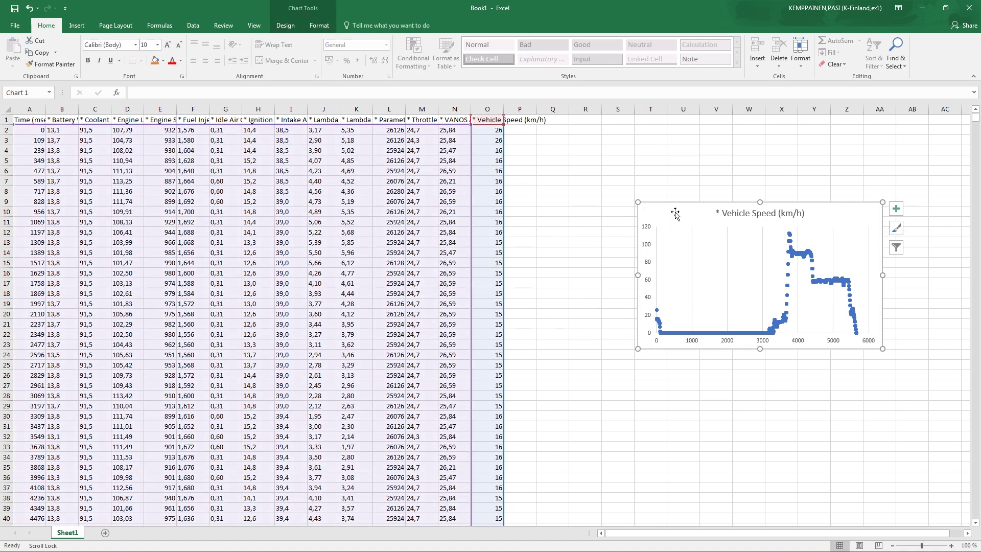
pyautogui.press('Delete')
# Step: Insert an empty markers-only scatter chart, starting from blank cell T8 outside the log data
pyautogui.click(646, 191)
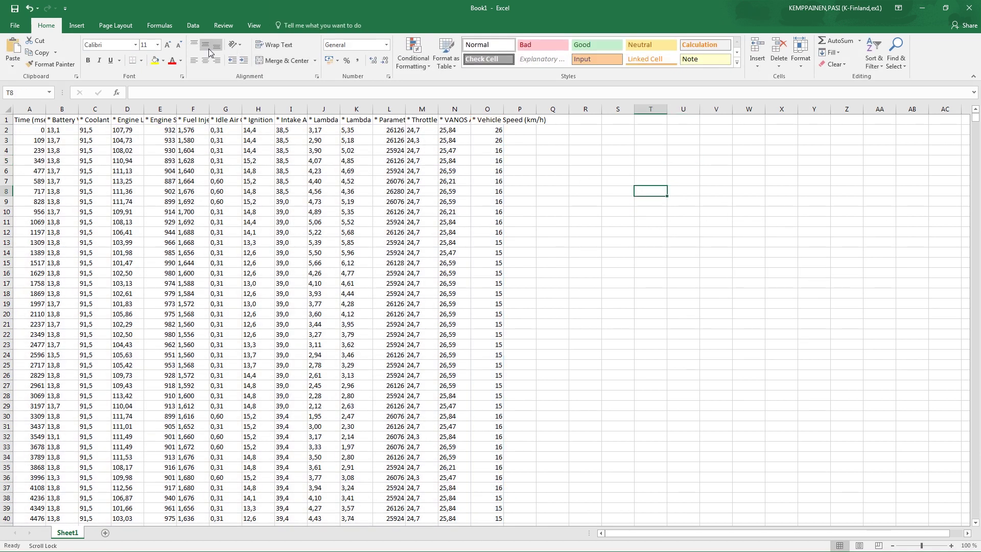
pyautogui.click(77, 25)
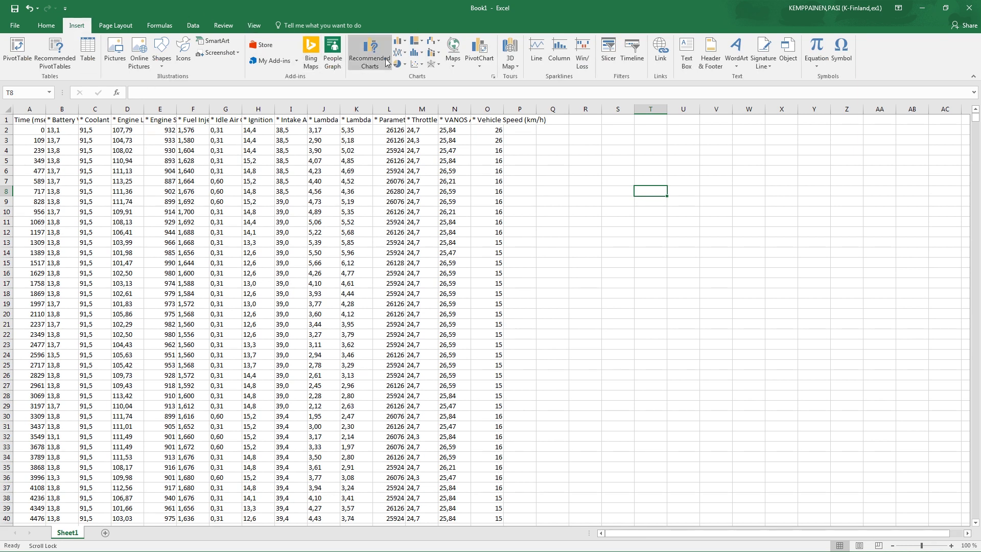
pyautogui.click(417, 64)
pyautogui.click(423, 97)
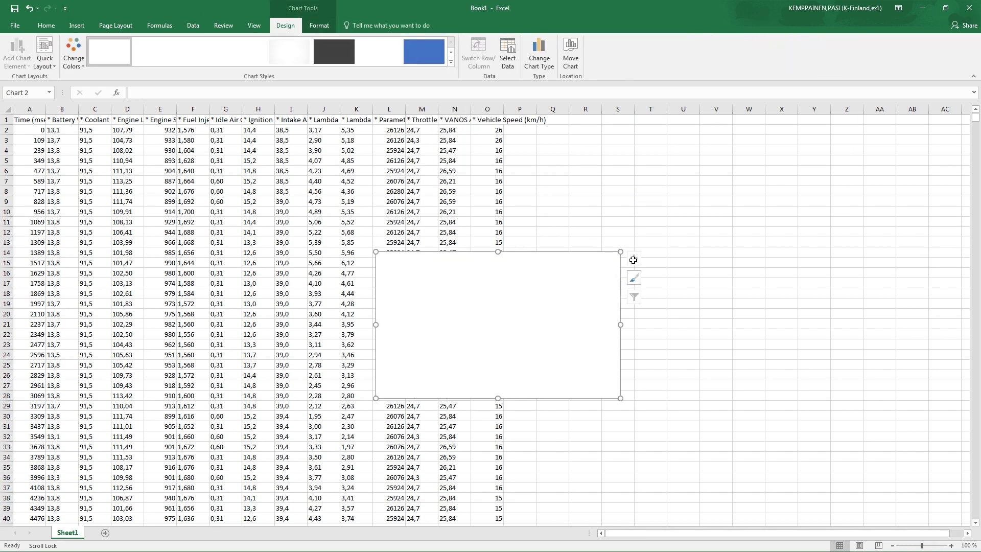
# Step: Add a new data series named "vanos off" to the empty scatter chart
pyautogui.rightClick(710, 207)
pyautogui.click(766, 327)
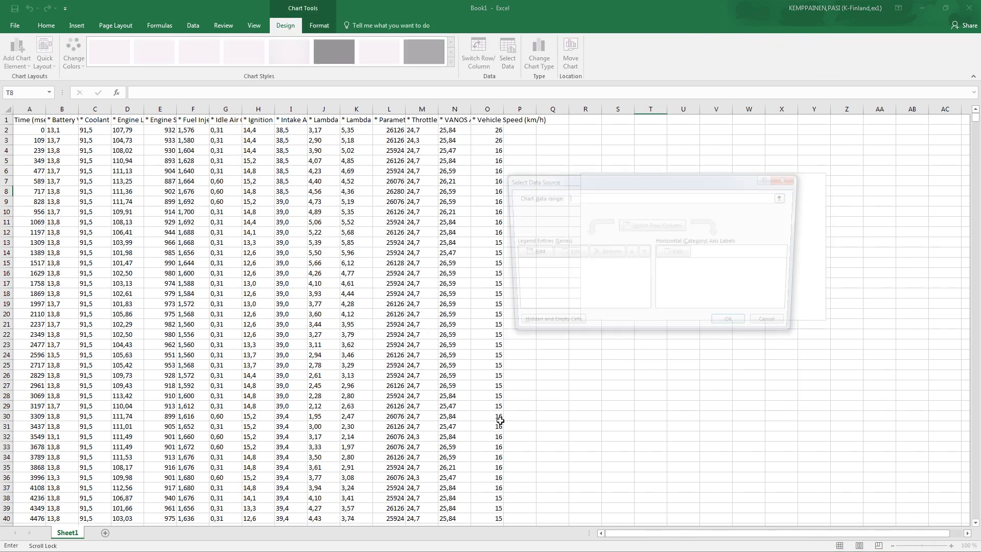
pyautogui.click(537, 252)
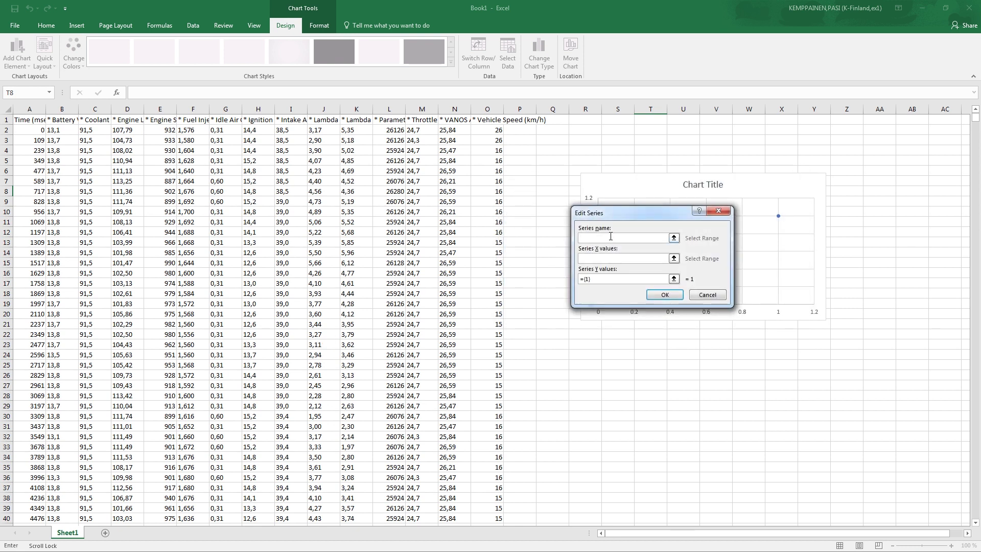
pyautogui.write('vanos off')
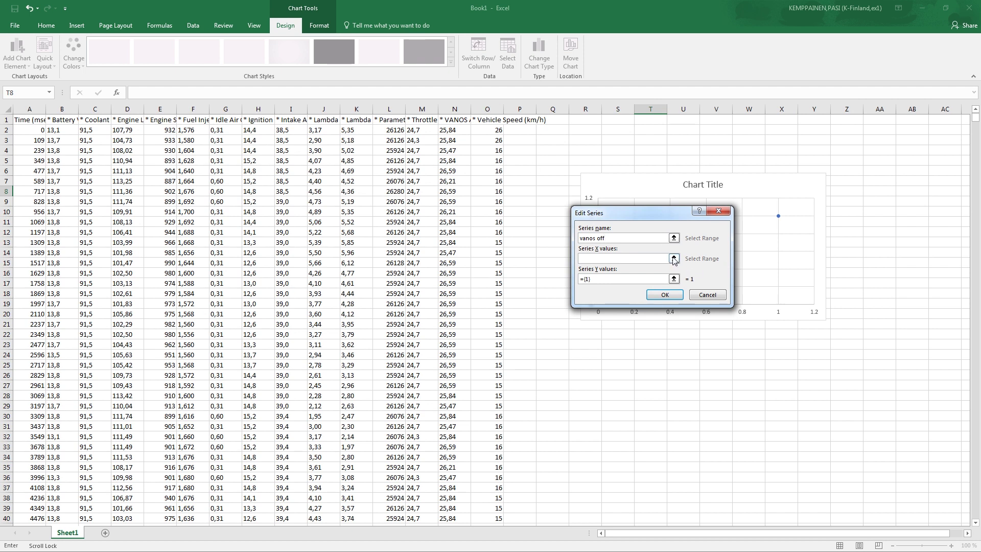
# Step: Set the series X values to the full-throttle engine speed range E3647:E3743 on Sheet1
pyautogui.click(674, 259)
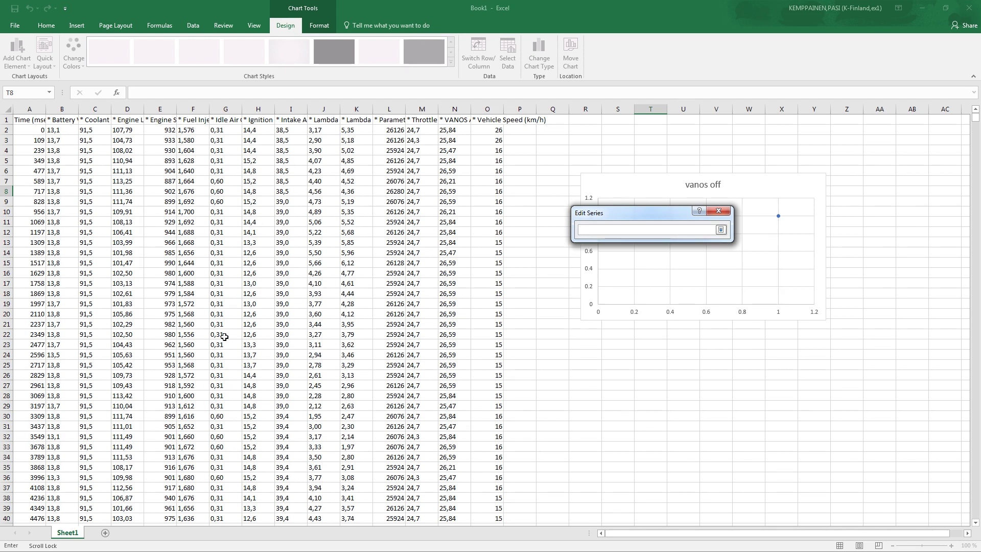
pyautogui.scroll(-20, 439, 426)
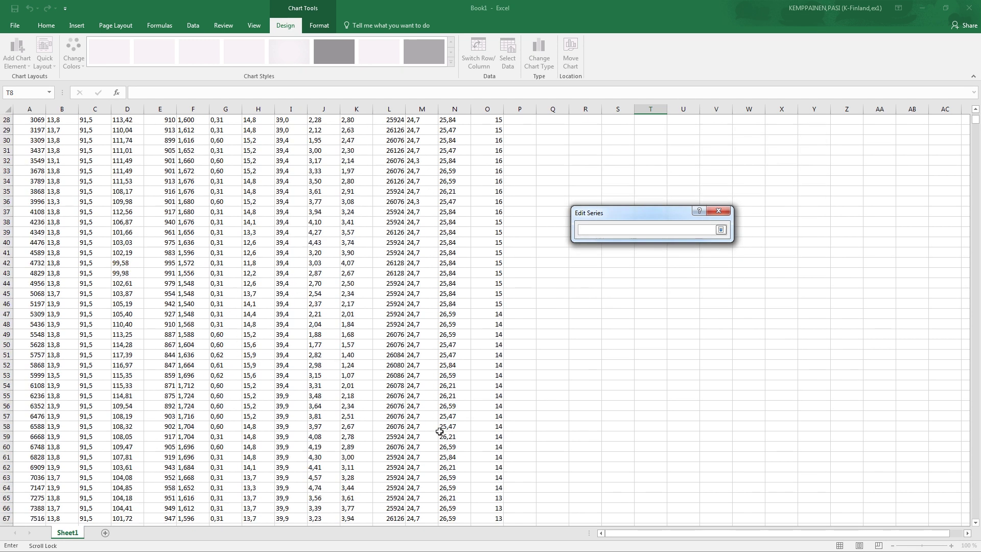
pyautogui.scroll(-20, 428, 439)
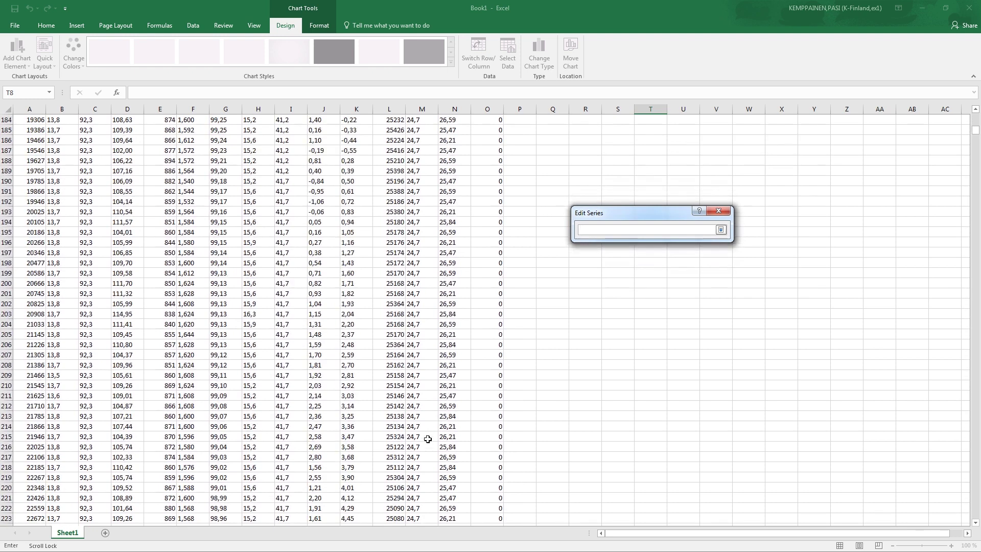
pyautogui.scroll(-20, 427, 438)
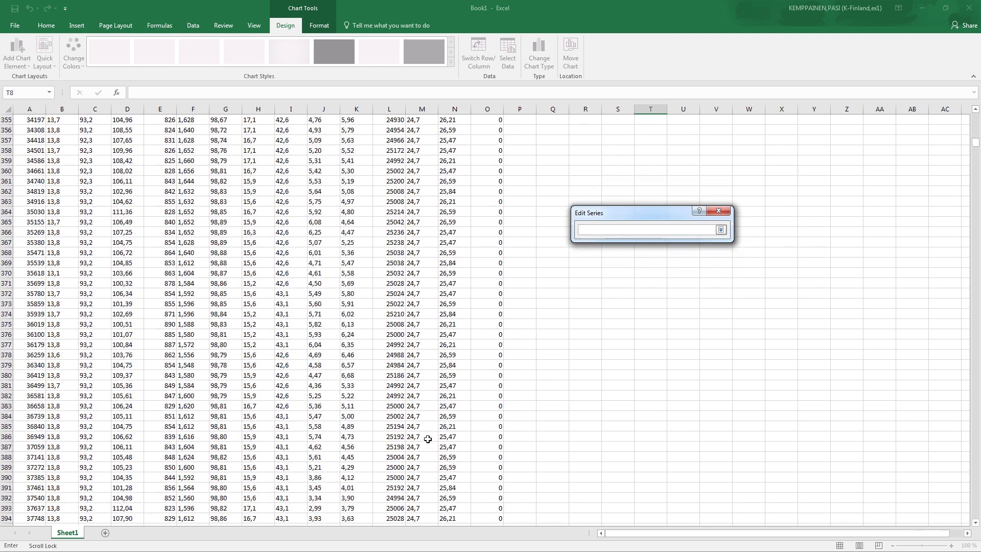
pyautogui.scroll(-19, 427, 438)
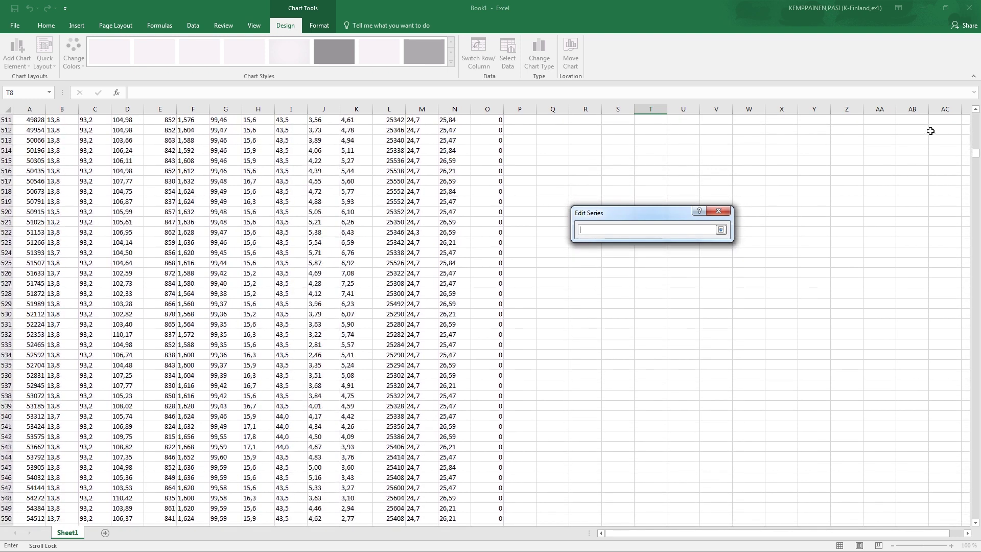
pyautogui.moveTo(976, 155); pyautogui.dragTo(977, 383)
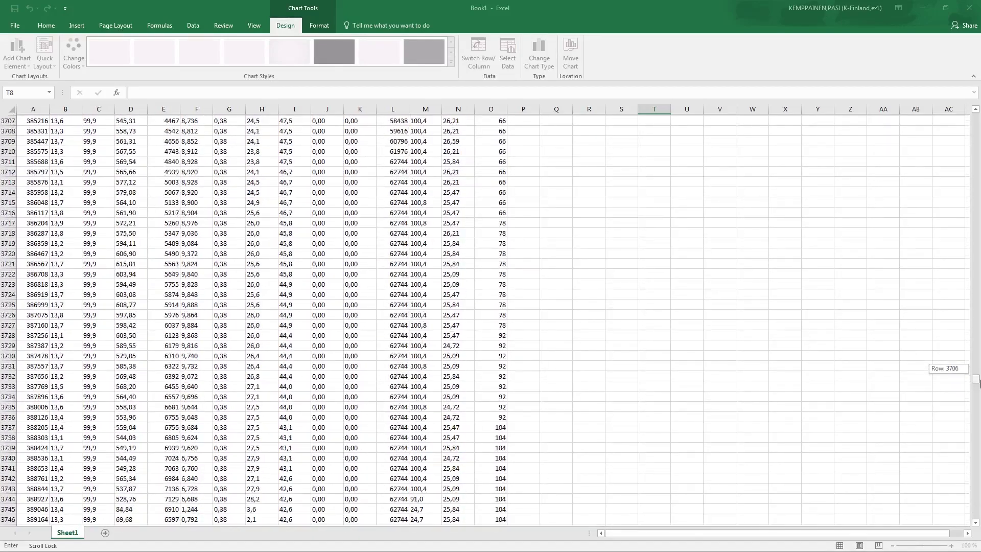
pyautogui.scroll(20, 457, 315)
pyautogui.scroll(-5, 461, 307)
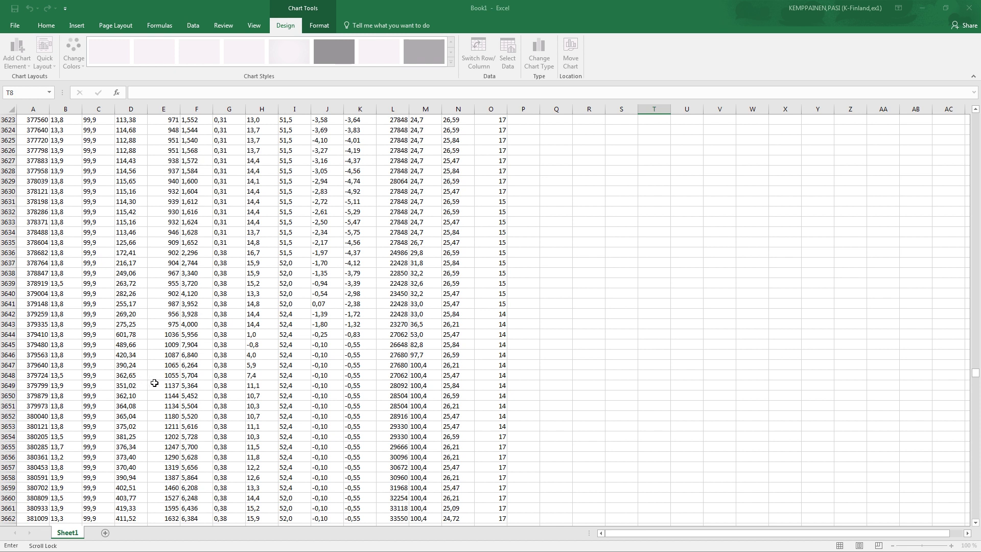
pyautogui.click(170, 364)
pyautogui.moveTo(170, 429); pyautogui.dragTo(156, 498)
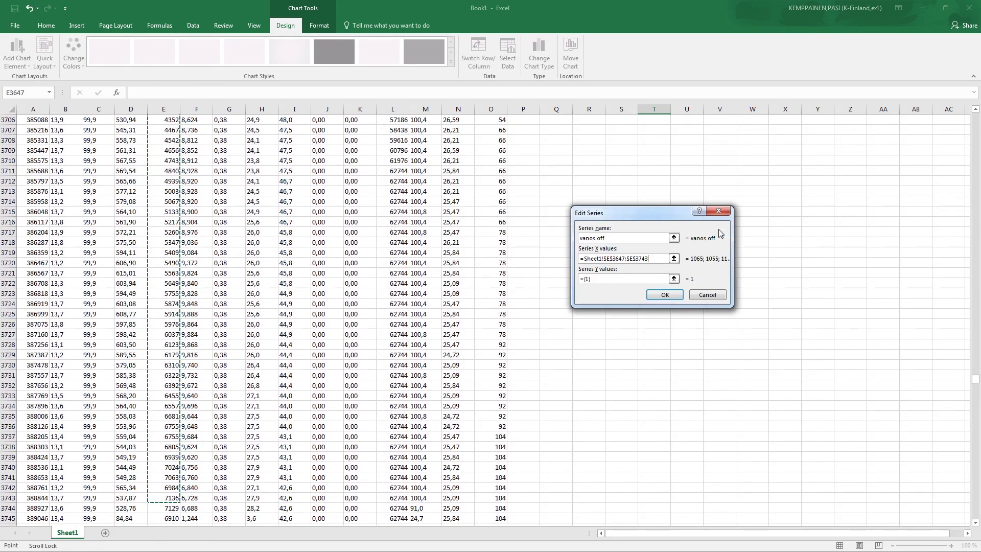
# Step: Set the series Y values to the engine load range D3647:D3743 and apply the chart's data source
pyautogui.click(674, 279)
pyautogui.scroll(20, 358, 306)
pyautogui.moveTo(130, 231); pyautogui.dragTo(138, 416)
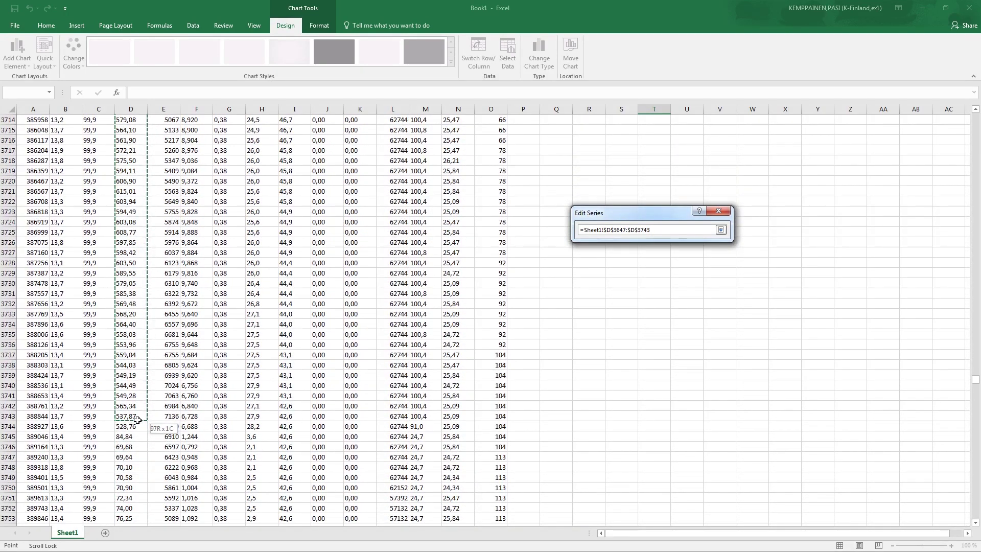
pyautogui.click(720, 229)
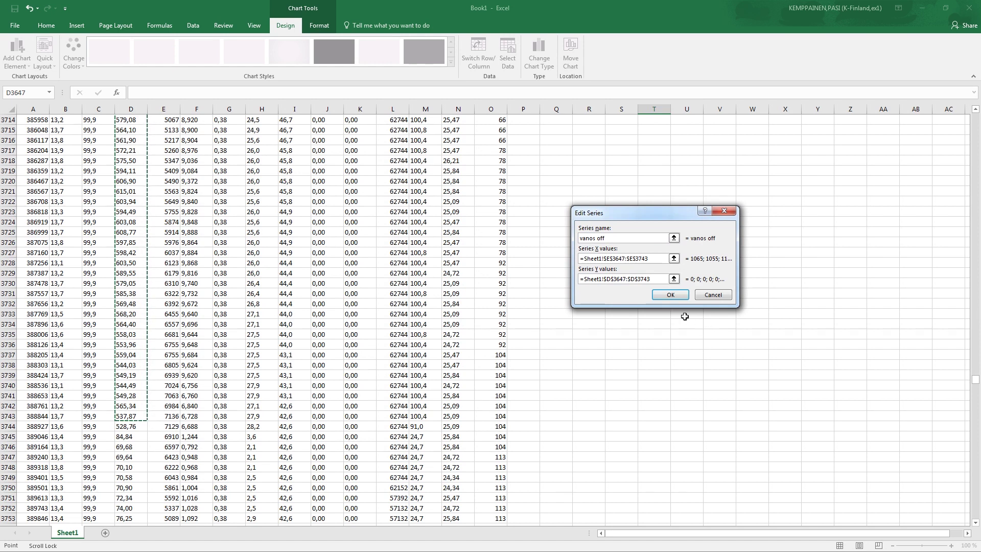
pyautogui.click(675, 299)
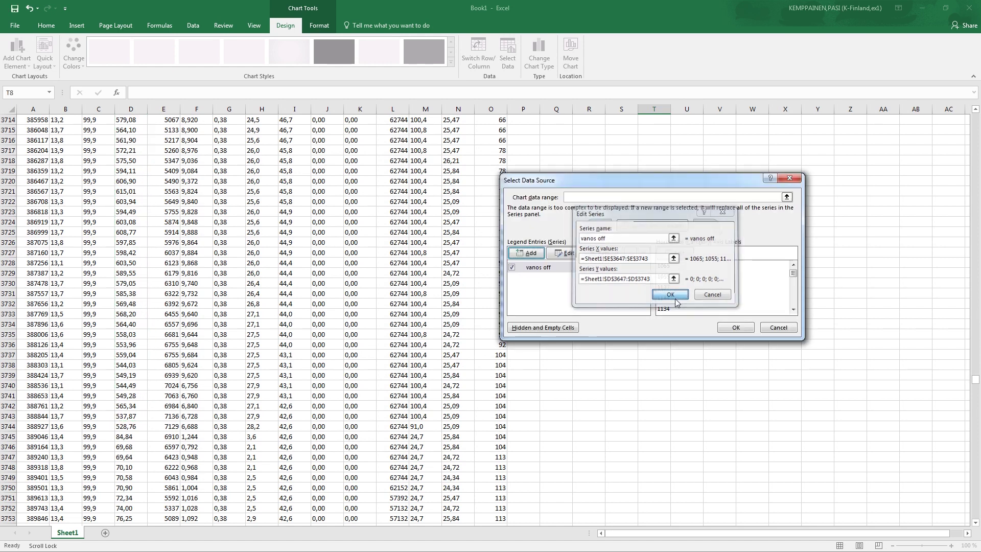
pyautogui.click(734, 325)
pyautogui.click(629, 396)
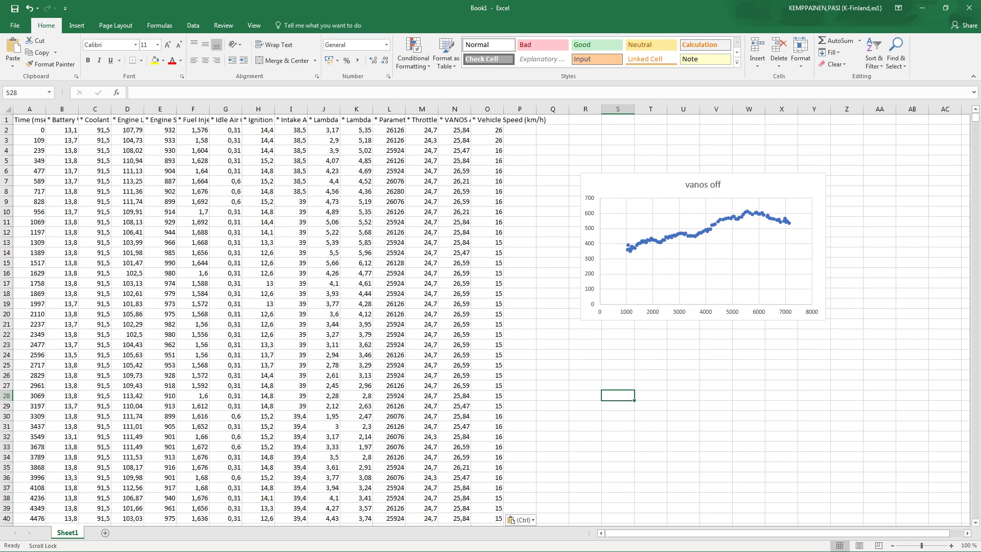
# Step: Add a second worksheet and copy the full contents of romraiderlog_vanos_on_20170728_112451.csv from Notepad++
pyautogui.click(104, 534)
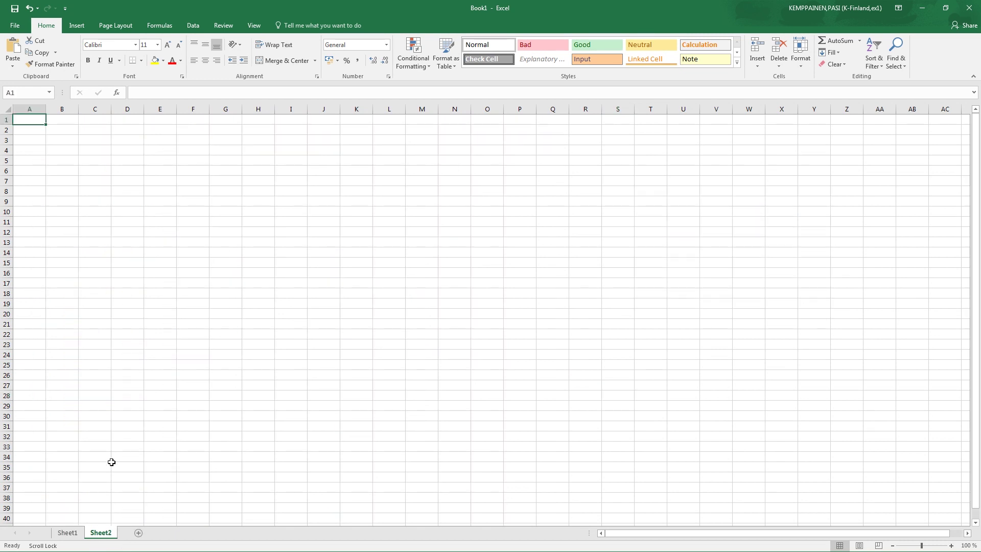
pyautogui.hotkey('alt', 'Tab')
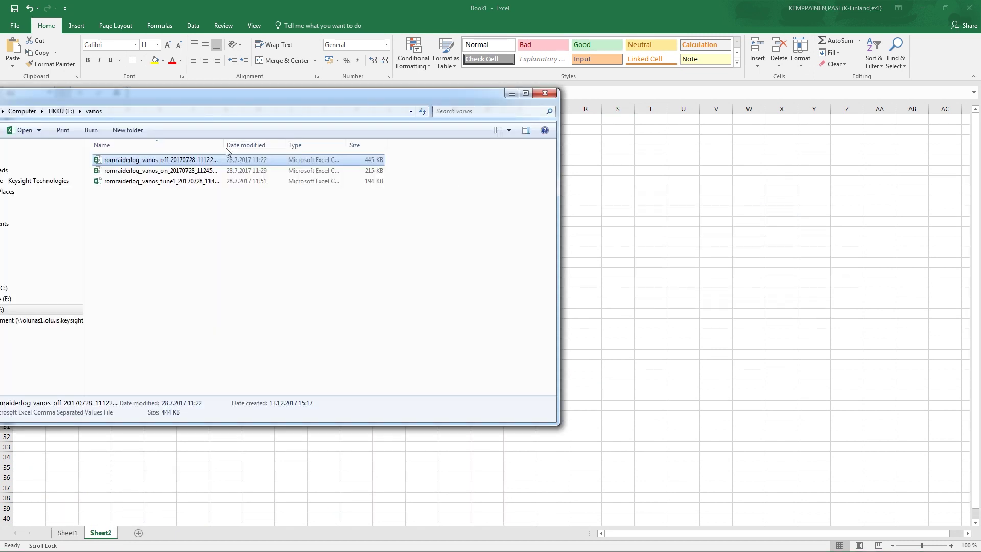
pyautogui.rightClick(126, 173)
pyautogui.click(173, 212)
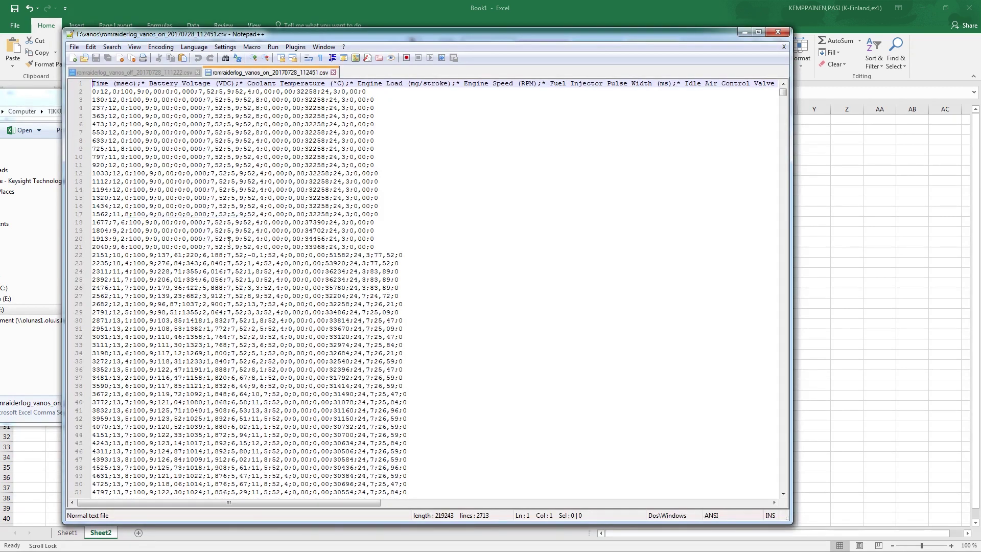
pyautogui.hotkey('ctrl', 'a')
# Step: Paste the copied log at A1 of Sheet2 in Excel, split into columns by semicolon only with General format, and return to Sheet1
pyautogui.hotkey('alt', 'Tab')
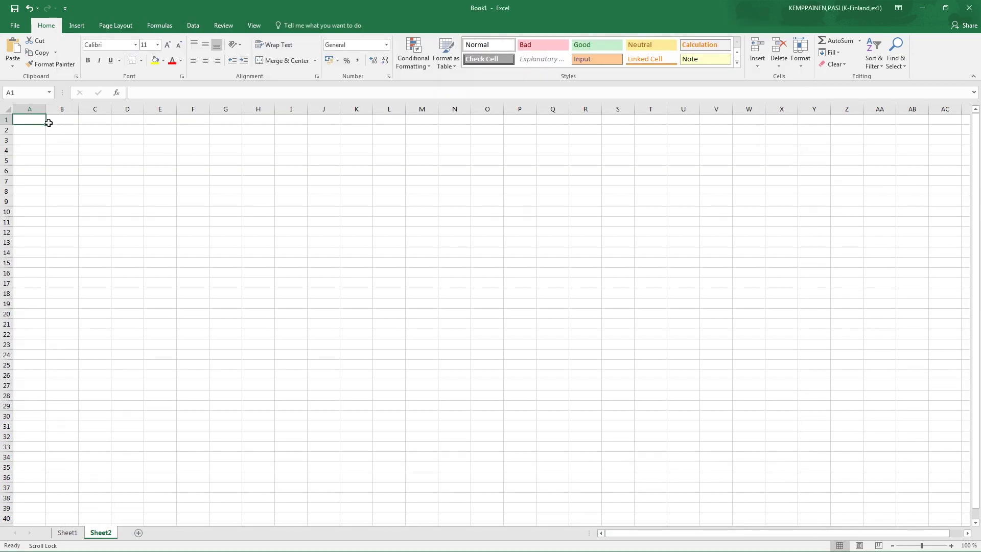
pyautogui.hotkey('ctrl', 'v')
pyautogui.click(77, 520)
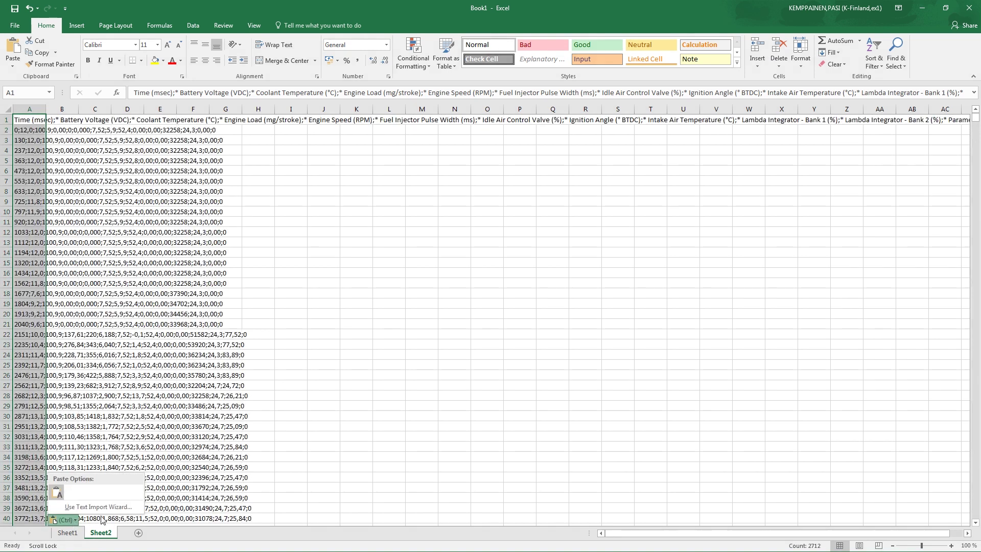
pyautogui.click(98, 506)
pyautogui.click(185, 536)
pyautogui.moveTo(142, 337); pyautogui.dragTo(300, 277)
pyautogui.click(155, 329)
pyautogui.click(144, 347)
pyautogui.click(345, 477)
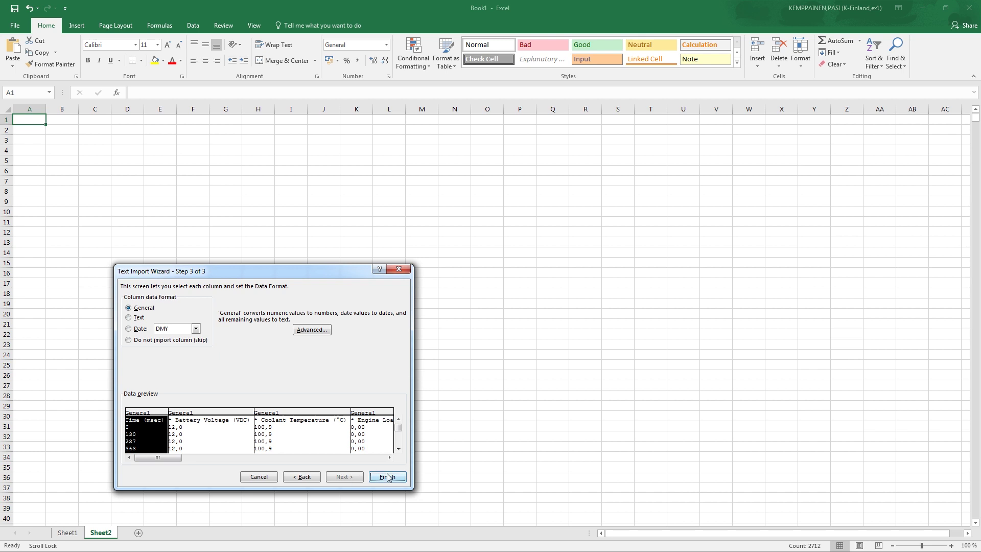
pyautogui.click(387, 477)
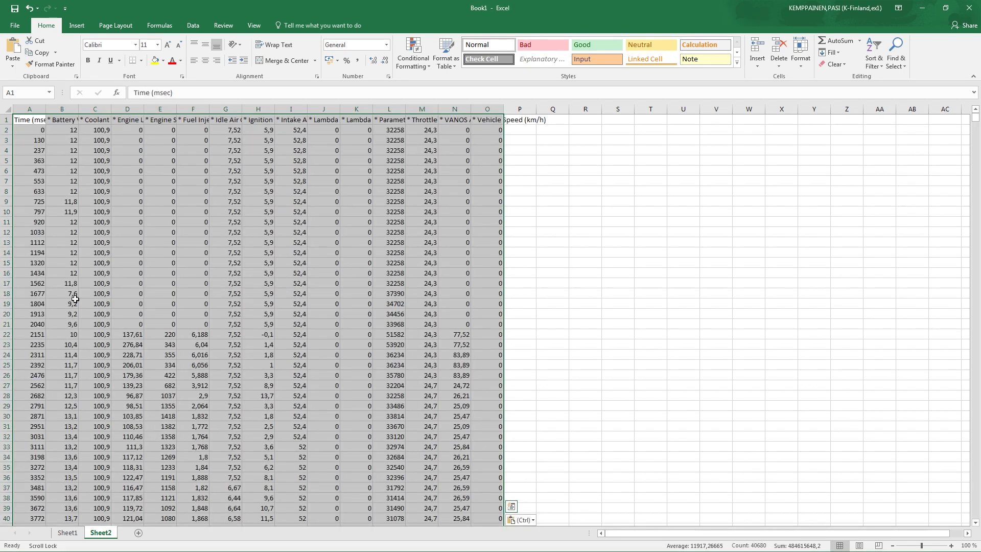
pyautogui.click(187, 376)
pyautogui.click(67, 532)
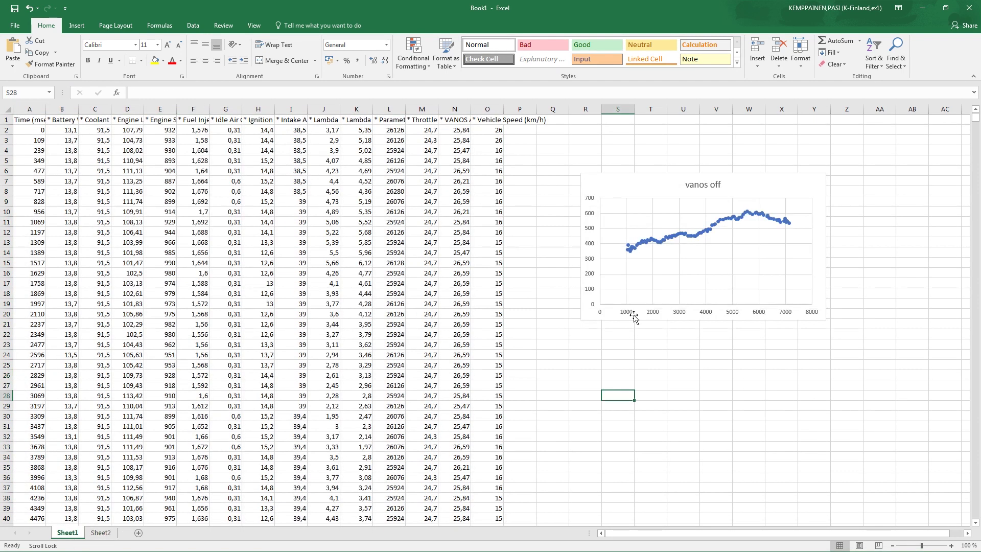
# Step: Open the chart's data source selection and add a second series named vanos on
pyautogui.rightClick(658, 204)
pyautogui.click(712, 260)
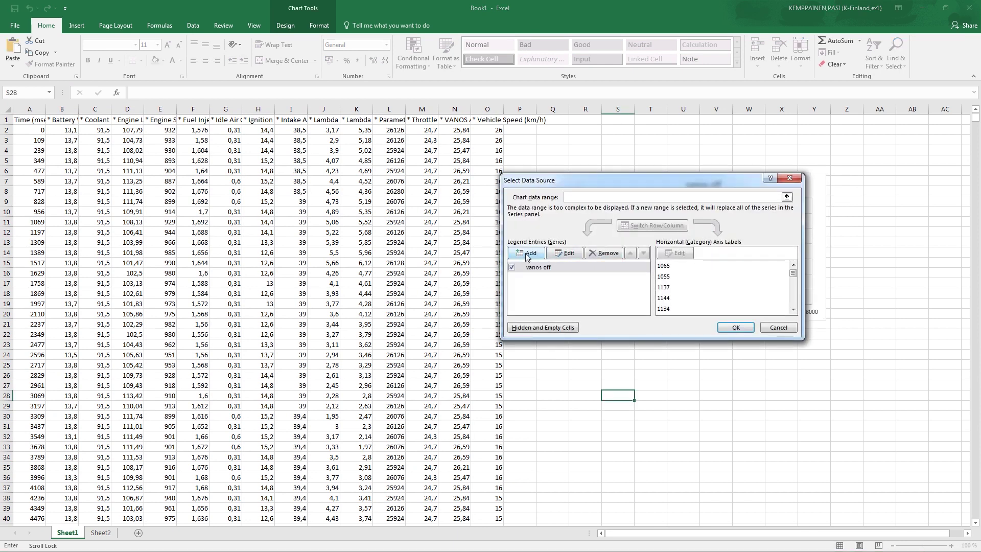
pyautogui.click(556, 254)
pyautogui.click(667, 295)
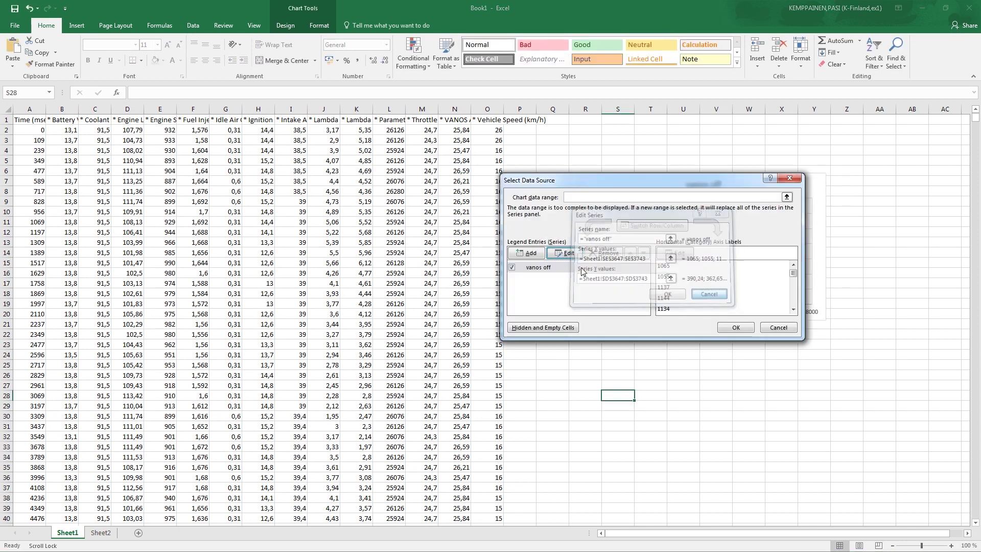
pyautogui.click(516, 256)
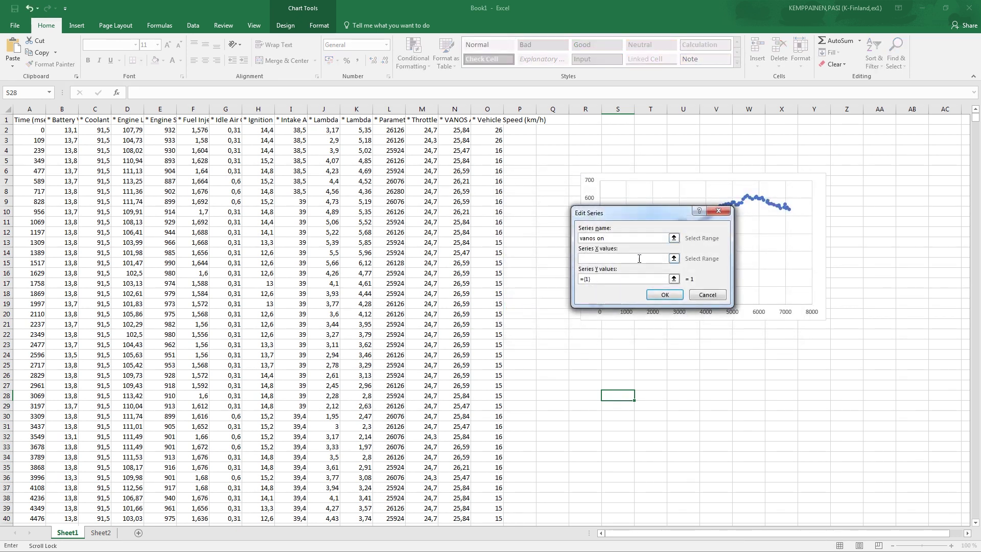
# Step: Set the vanos on series X values to the full-throttle engine speed range E507:E603 on Sheet2
pyautogui.click(673, 258)
pyautogui.click(722, 229)
pyautogui.click(674, 258)
pyautogui.click(724, 232)
pyautogui.click(674, 258)
pyautogui.click(105, 534)
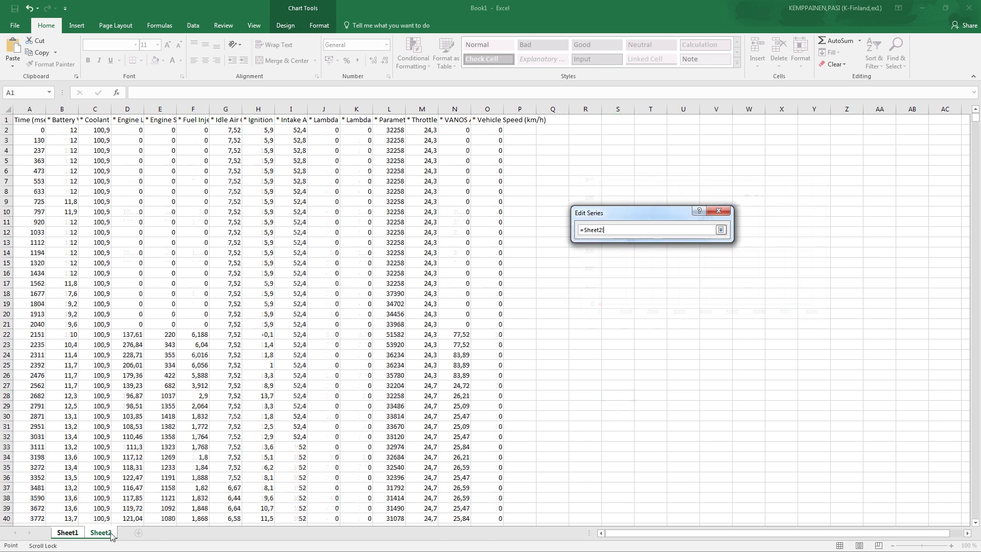
pyautogui.scroll(-20, 157, 405)
pyautogui.scroll(-20, 156, 406)
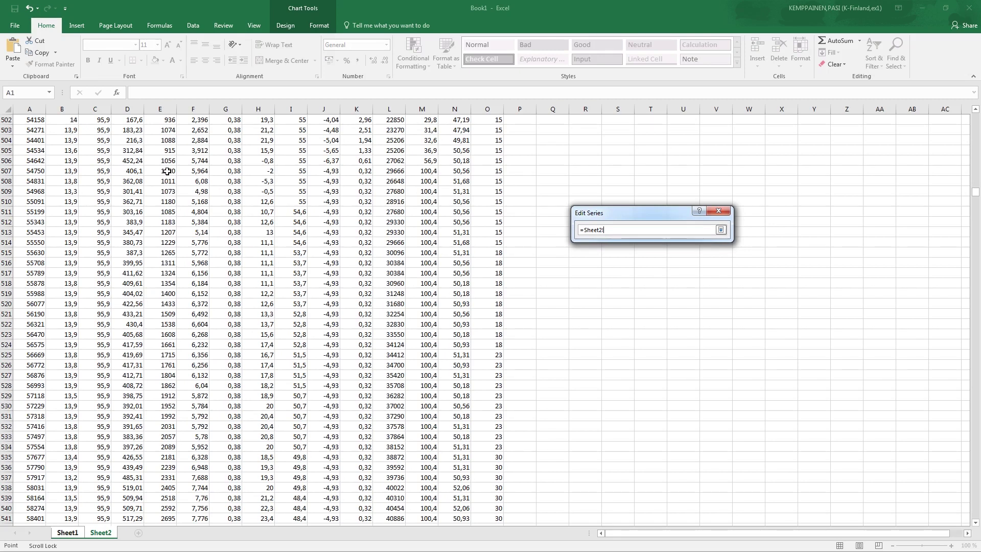
pyautogui.moveTo(166, 174); pyautogui.dragTo(170, 468)
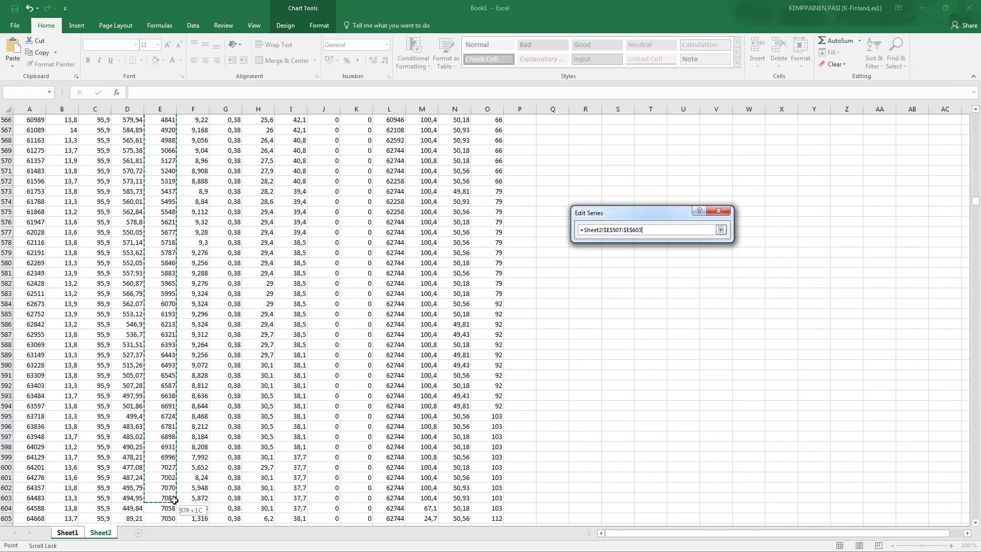
pyautogui.click(720, 230)
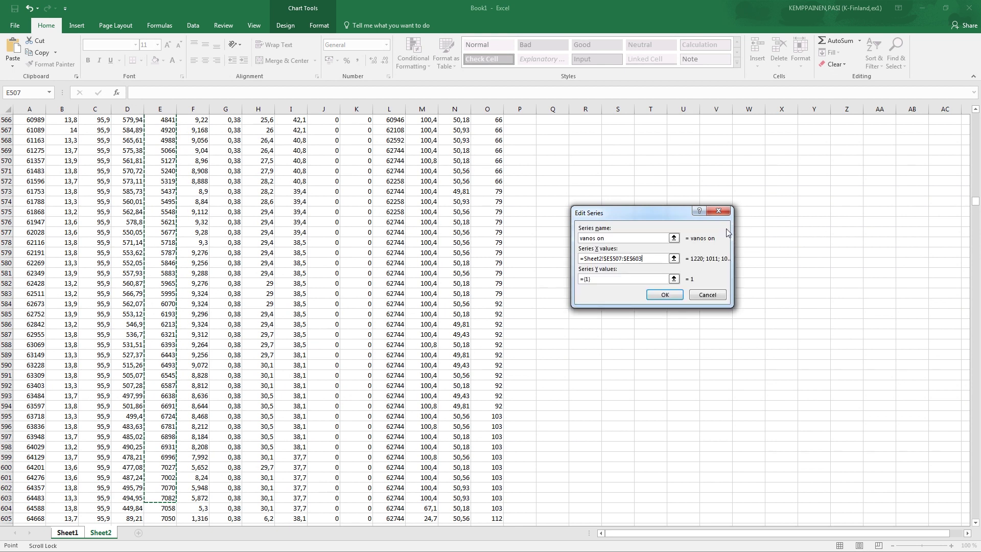
# Step: Set the vanos on series Y values to the Sheet2 engine load cells from D507 down and apply the chart's data source
pyautogui.click(673, 278)
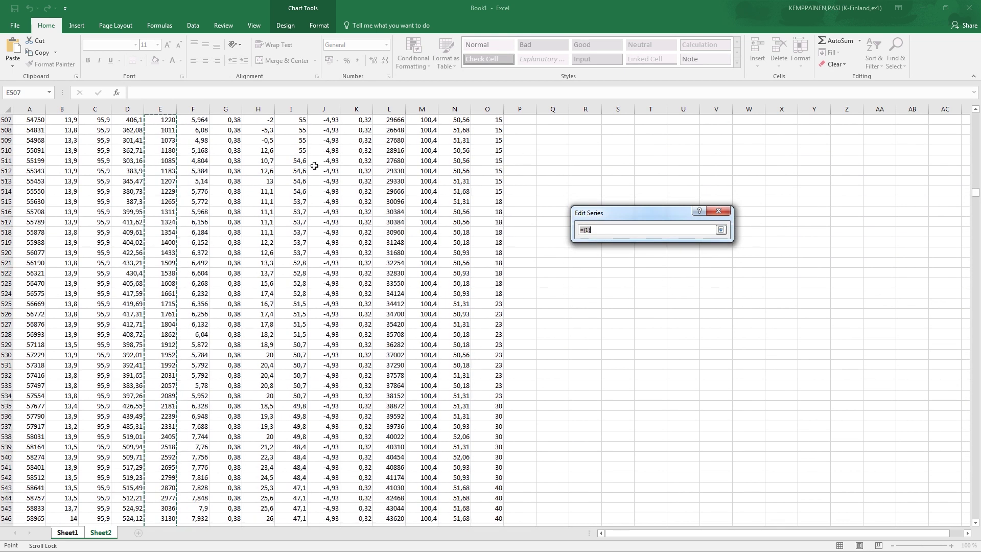
pyautogui.click(720, 231)
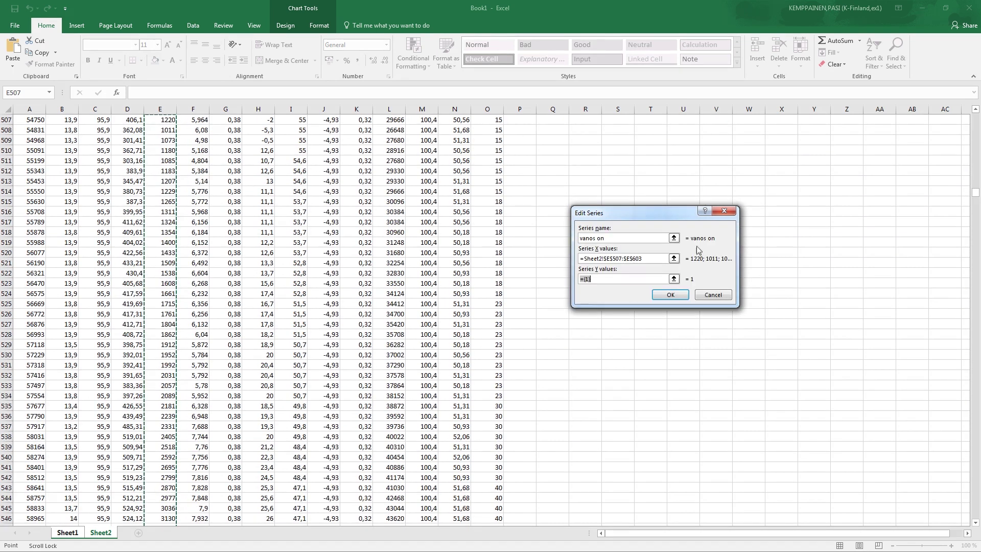
pyautogui.click(674, 279)
pyautogui.moveTo(128, 119); pyautogui.dragTo(136, 520)
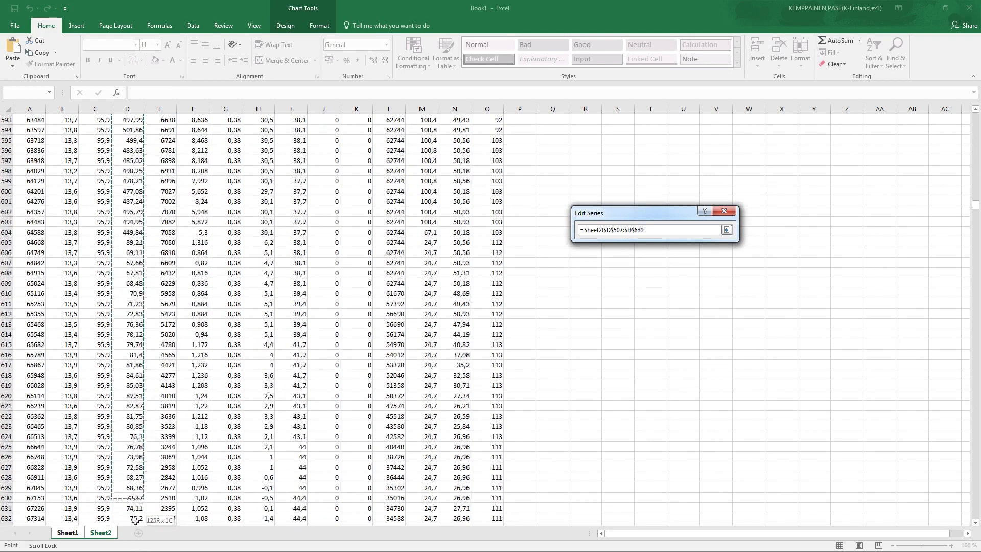
pyautogui.click(726, 230)
pyautogui.click(664, 297)
pyautogui.click(731, 327)
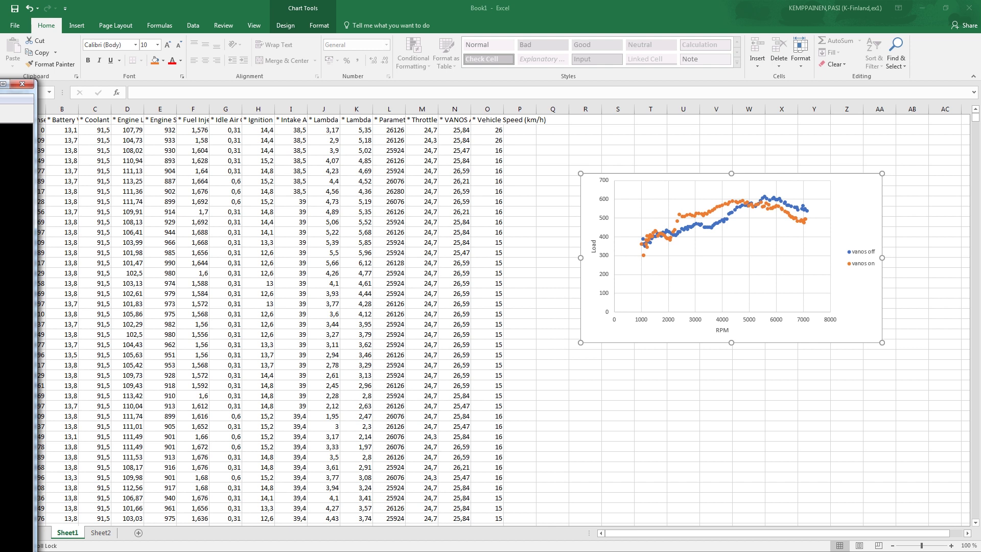
# Step: Place the RomRaider ECU Editor window below the chart and compare its VANOS on/off RPM thresholds with where the two load curves cross
pyautogui.moveTo(16, 83); pyautogui.dragTo(690, 328)
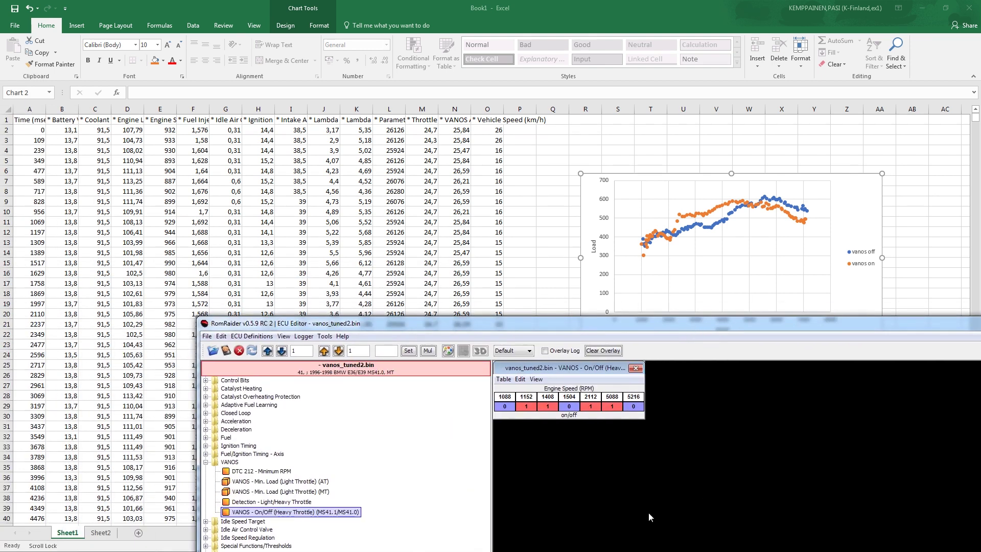
pyautogui.moveTo(787, 319); pyautogui.dragTo(794, 337)
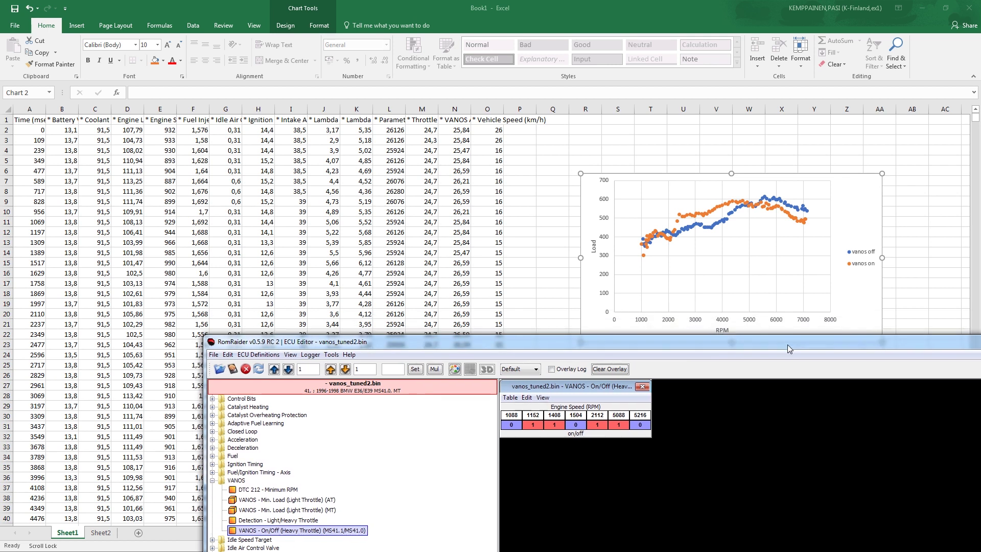
pyautogui.moveTo(763, 207)
pyautogui.moveTo(674, 236)
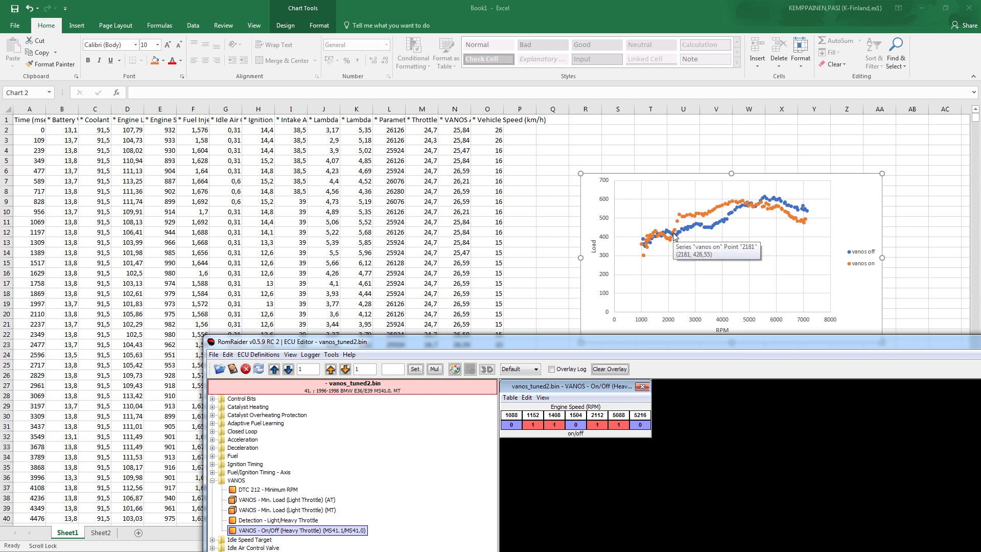
pyautogui.click(675, 235)
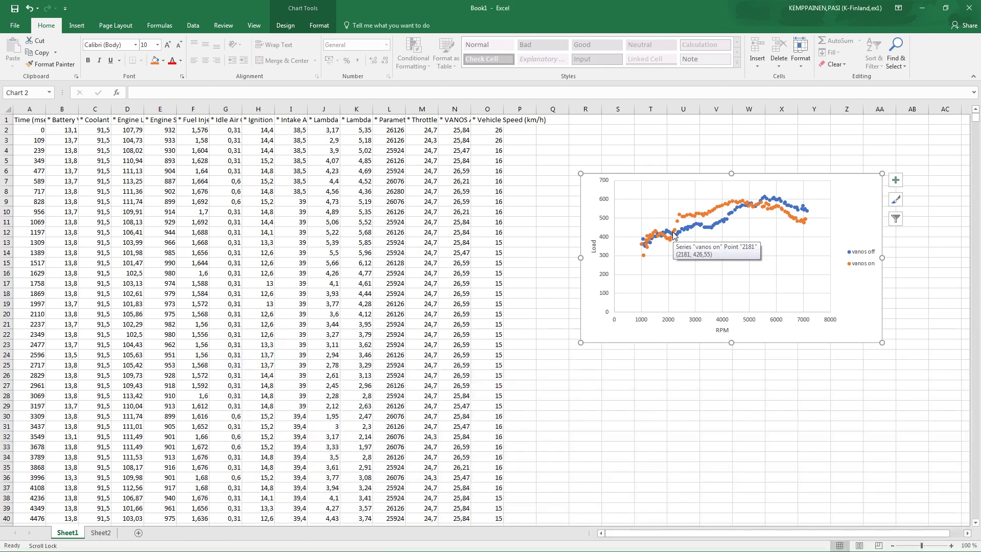
pyautogui.hotkey('alt', 'Tab')
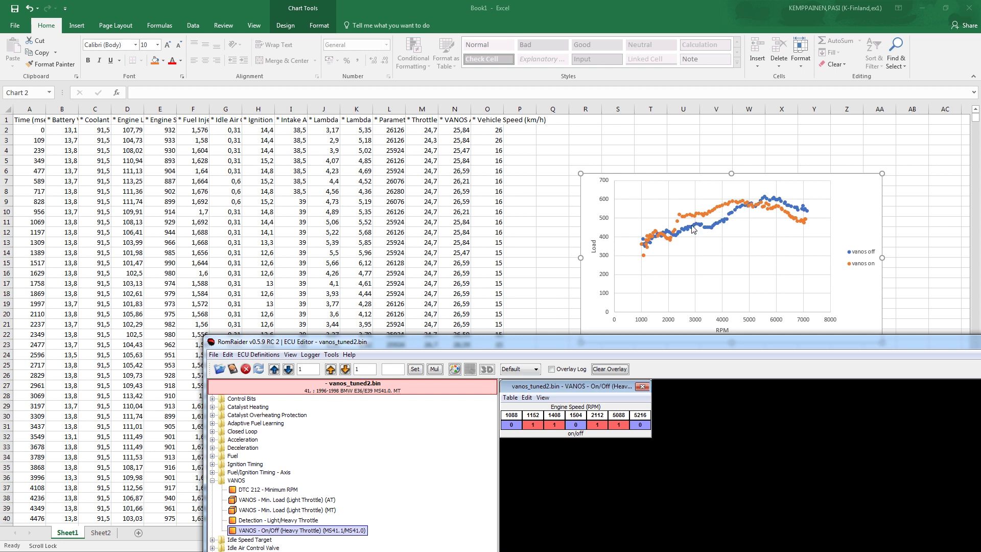
pyautogui.moveTo(645, 243)
pyautogui.click(609, 369)
pyautogui.hotkey('alt', 'Tab')
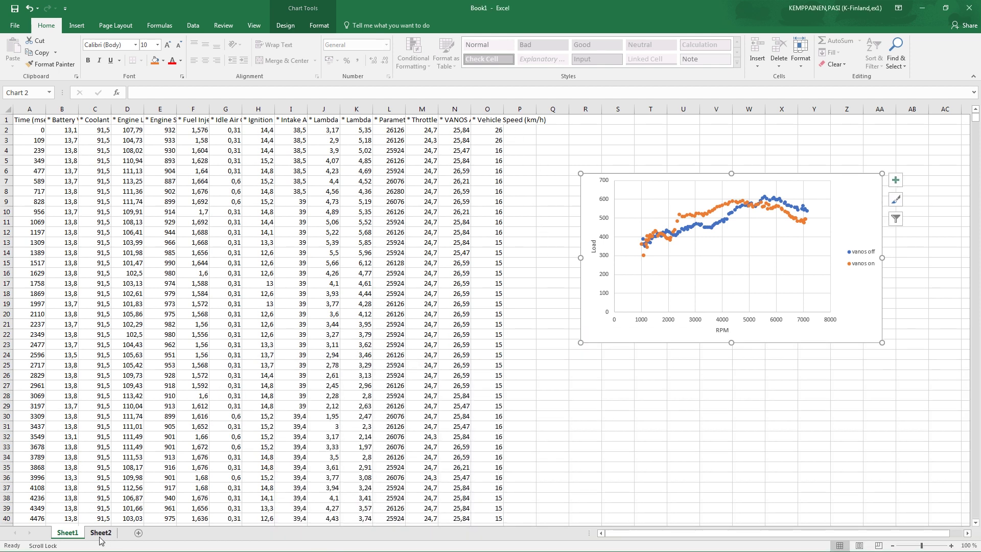
pyautogui.hotkey('alt', 'Tab')
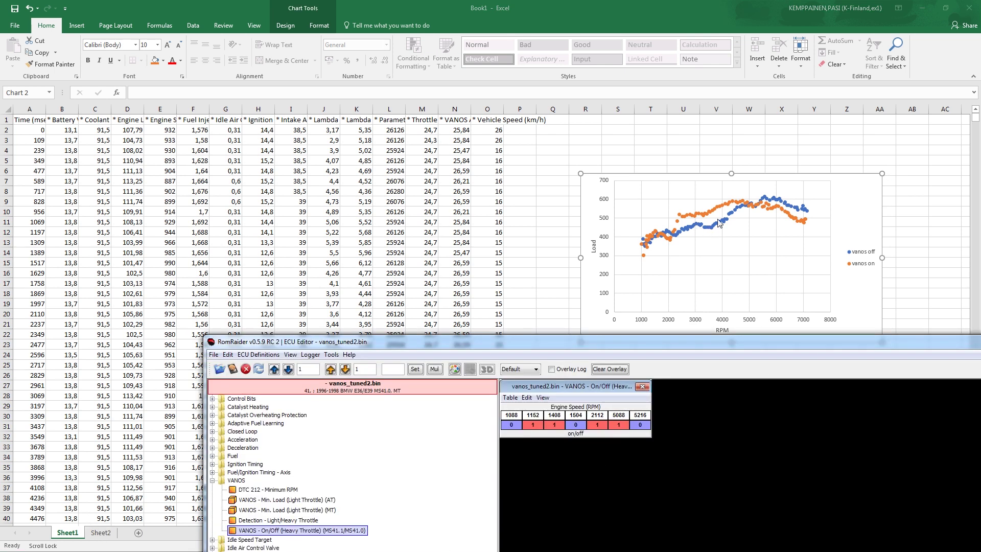
pyautogui.hotkey('alt', 'Tab')
pyautogui.click(752, 208)
pyautogui.press('Escape')
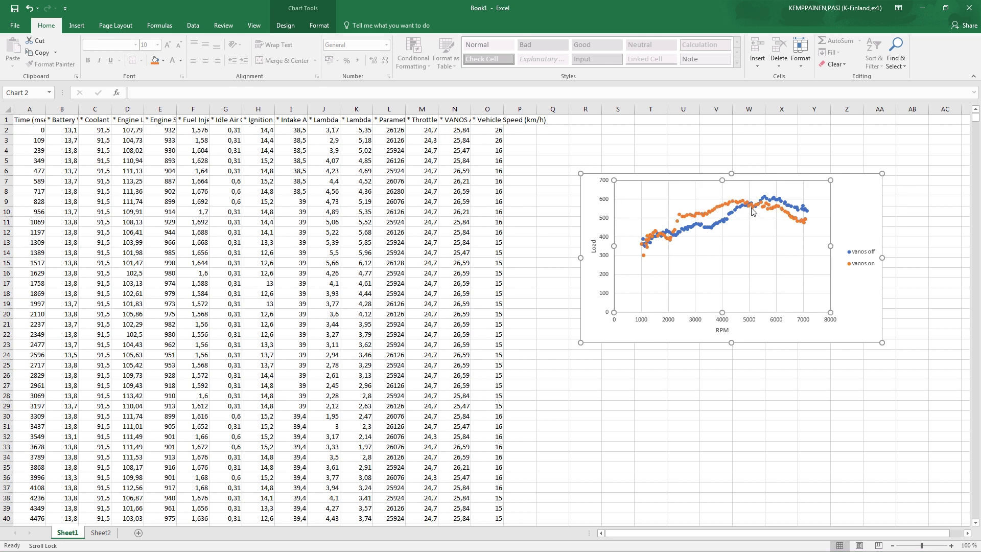
# Step: Switch to the RomRaider ECU Editor, shift its window aside and minimize it
pyautogui.hotkey('alt', 'Tab')
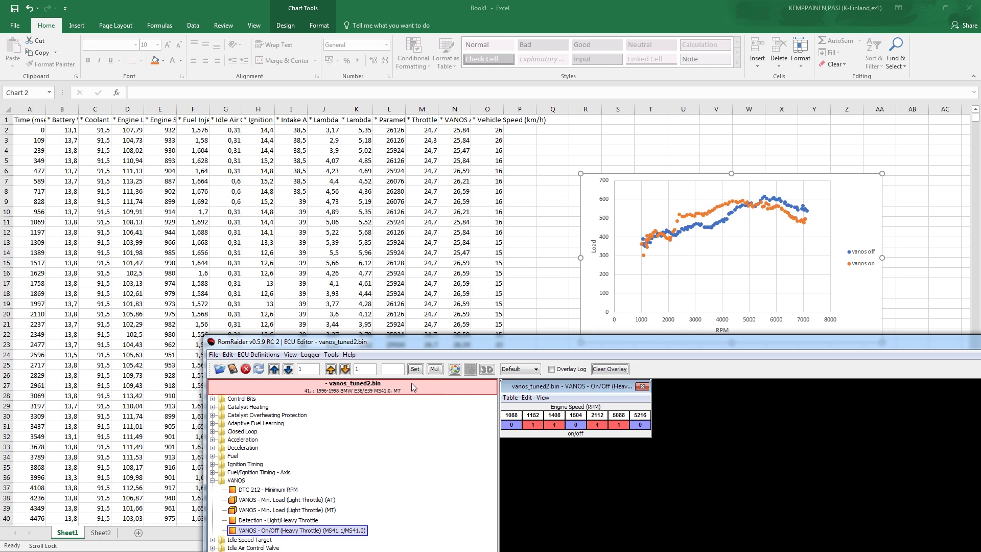
pyautogui.click(213, 354)
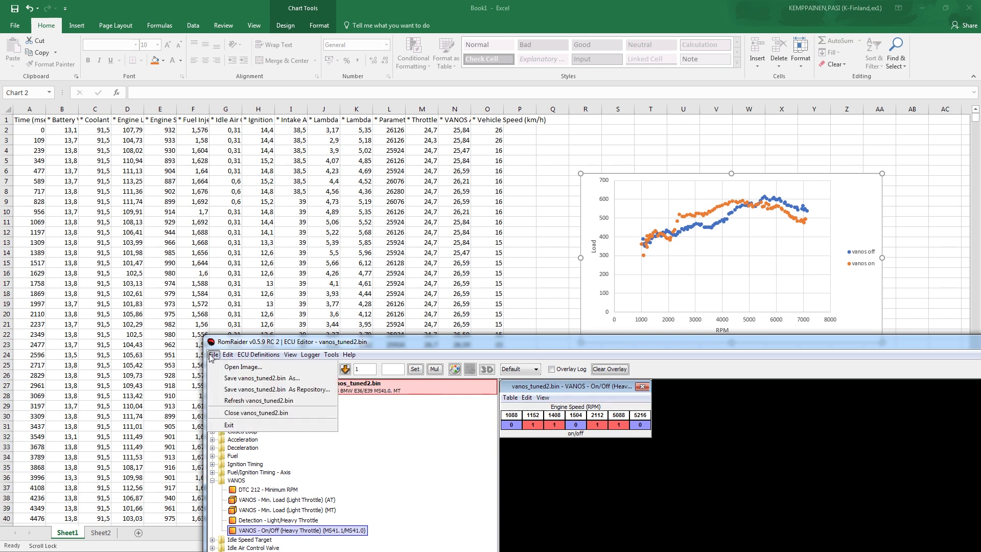
pyautogui.click(814, 345)
pyautogui.moveTo(814, 345); pyautogui.dragTo(510, 337)
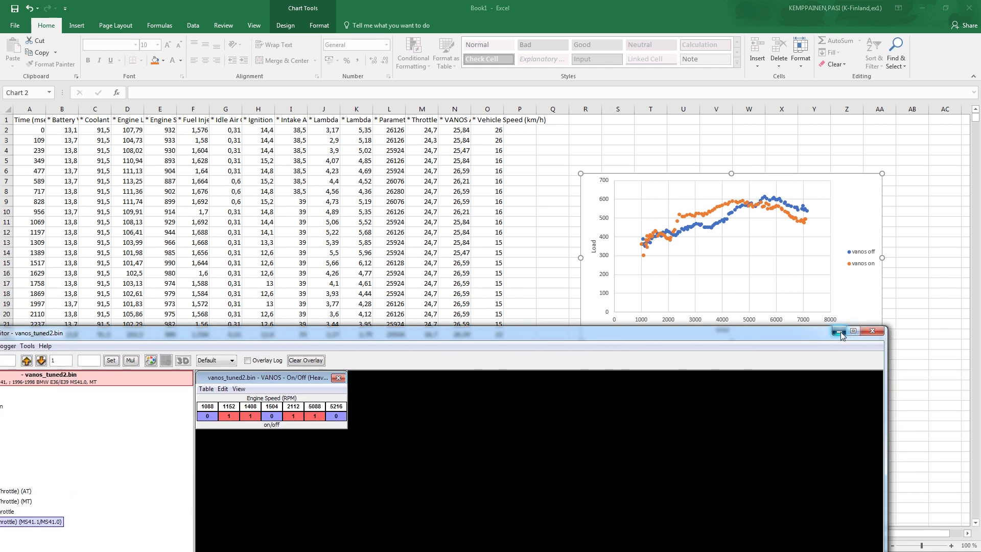
pyautogui.click(838, 332)
# Step: Open romraiderlog_vanos_tune1_20170728_114632.csv from the vanos folder in Notepad++ and select its full contents for copying
pyautogui.hotkey('alt', 'Tab')
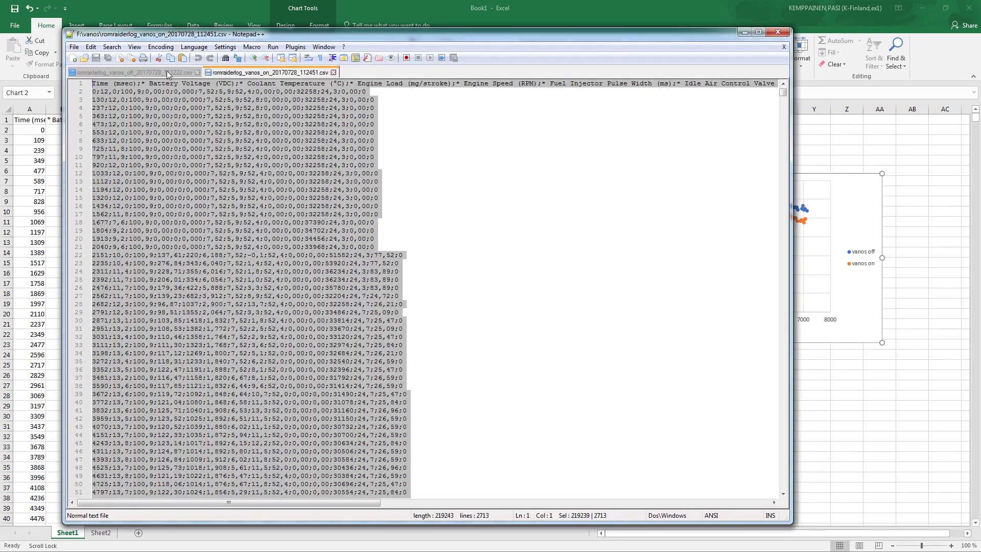
pyautogui.hotkey('alt', 'Tab')
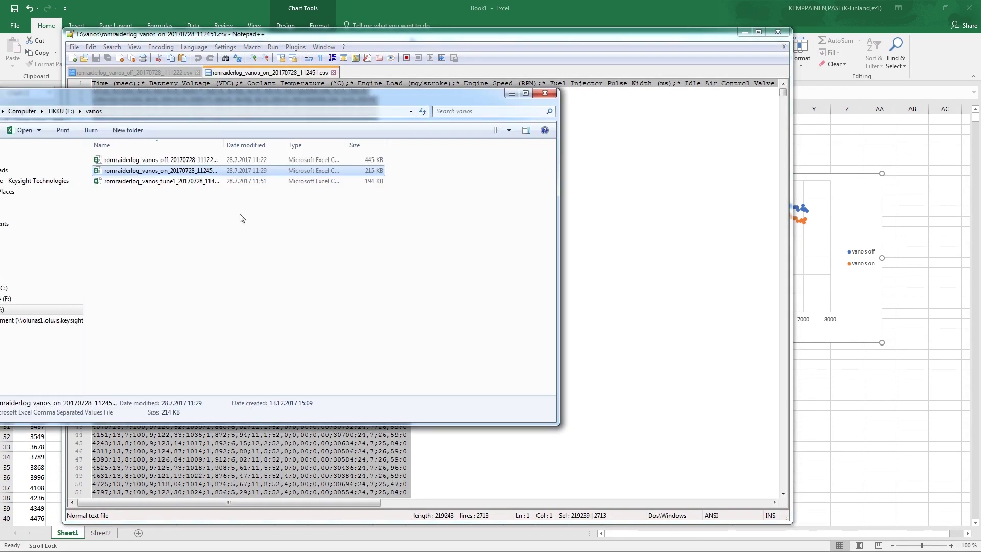
pyautogui.rightClick(155, 185)
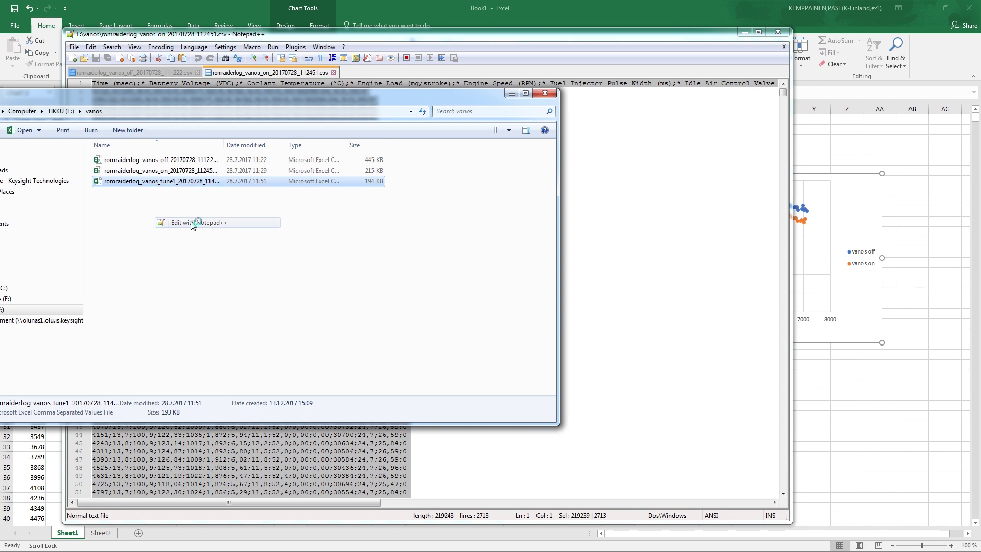
pyautogui.click(191, 222)
pyautogui.hotkey('ctrl', 'a')
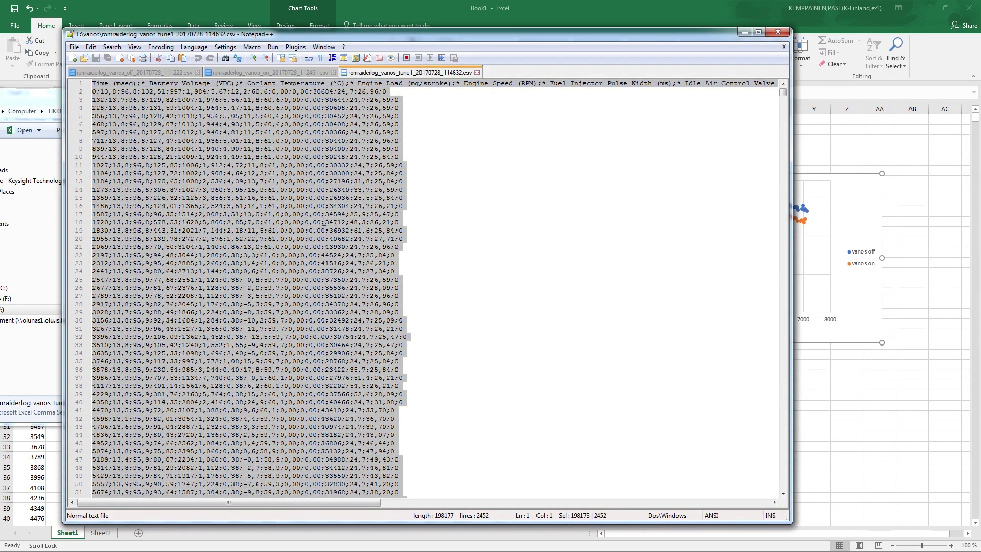
# Step: Add a third worksheet in Excel, paste the copied tune1 log at A1 and return to Sheet1
pyautogui.click(890, 438)
pyautogui.click(138, 532)
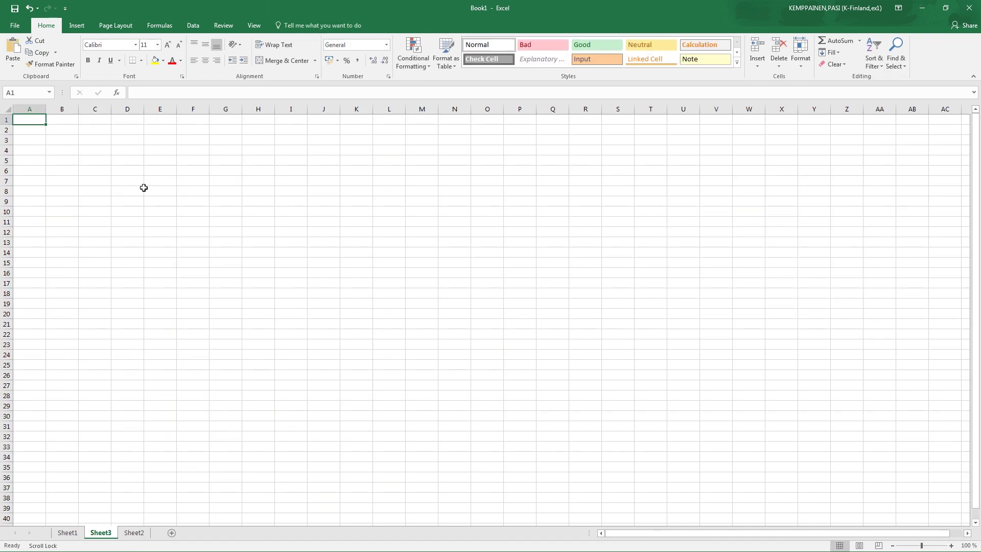
pyautogui.hotkey('ctrl', 'v')
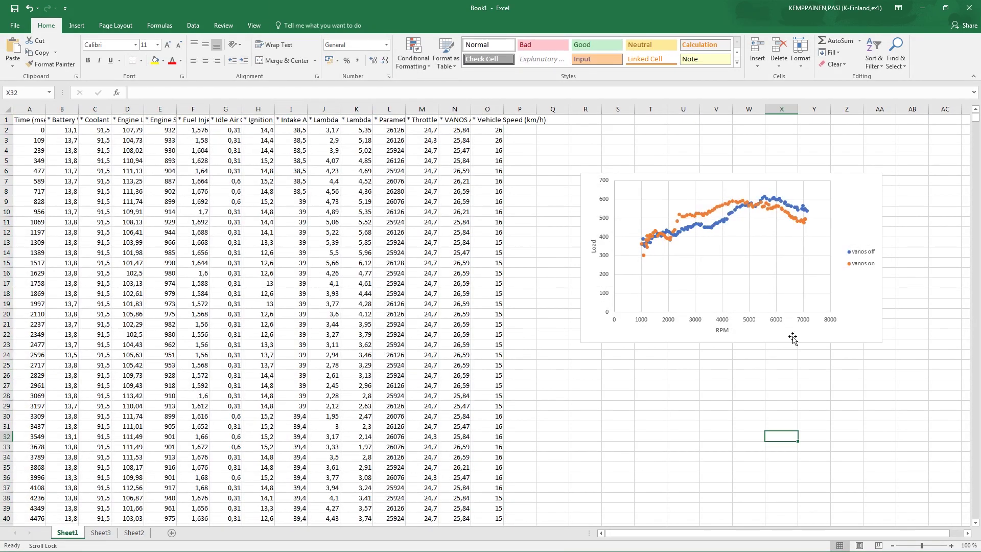
# Step: Open the chart's data source selection again and add a third series named vanos tuned
pyautogui.rightClick(792, 335)
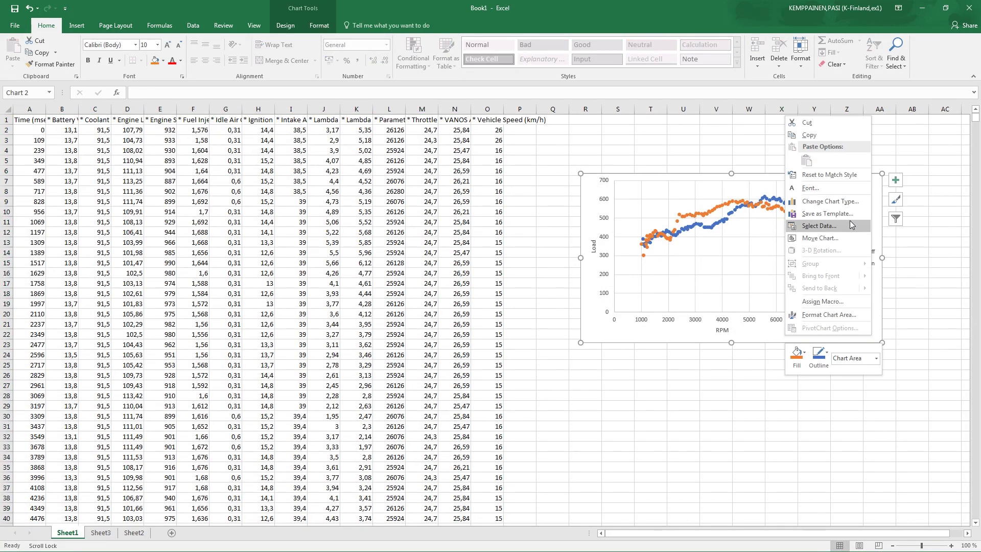
pyautogui.click(818, 225)
pyautogui.click(356, 310)
pyautogui.write('vanos tuned')
pyautogui.press('Tab')
# Step: Set the vanos tuned series X values to the engine speed range and Y values to the engine load range on Sheet3, and apply them
pyautogui.click(119, 536)
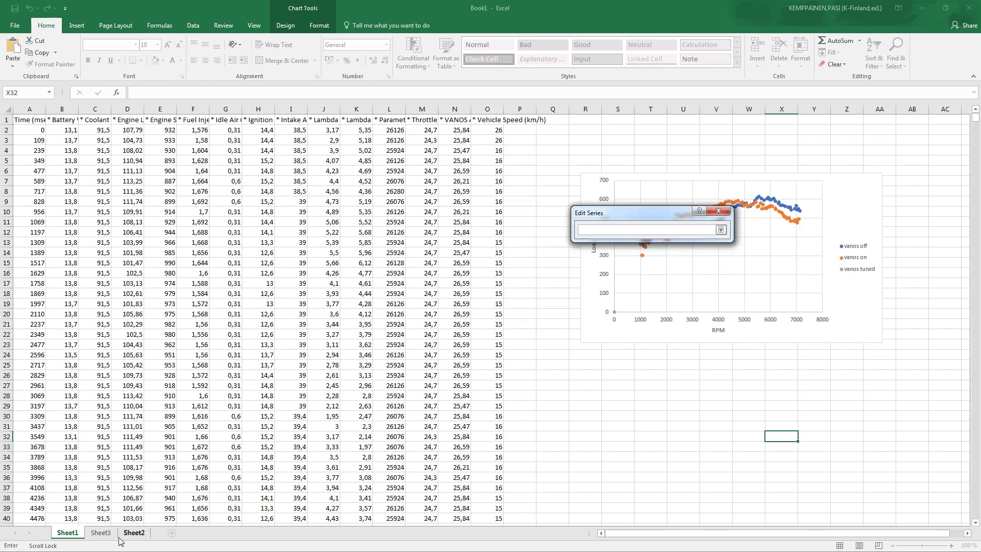
pyautogui.click(100, 533)
pyautogui.scroll(-20, 639, 312)
pyautogui.moveTo(159, 293); pyautogui.dragTo(169, 400)
pyautogui.scroll(20, 127, 293)
pyautogui.moveTo(127, 293); pyautogui.dragTo(134, 204)
pyautogui.press('Return')
pyautogui.press('Return')
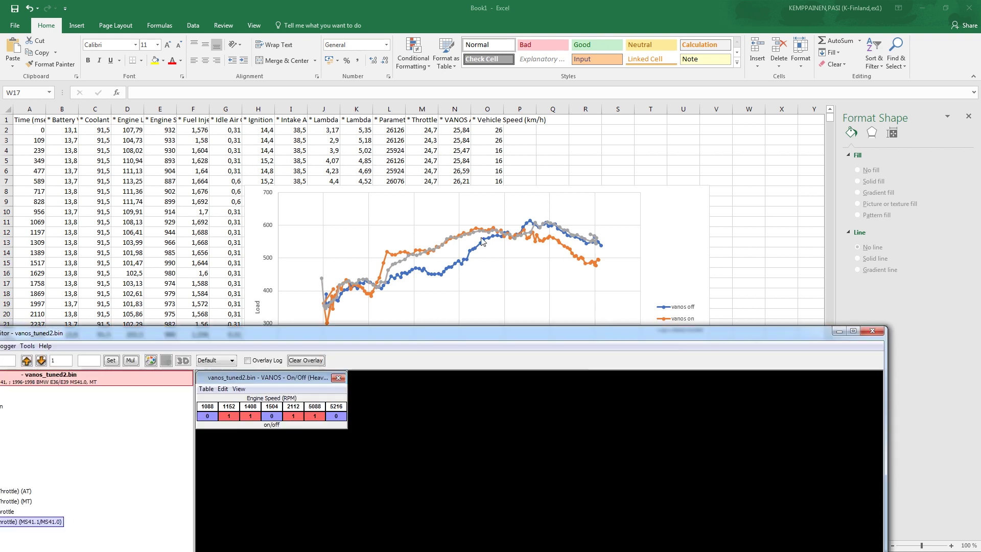
# Step: In RomRaider's VANOS On/Off (Heavy Throttle) table, set the 2112 RPM breakpoint to 2000
pyautogui.moveTo(525, 331); pyautogui.dragTo(571, 335)
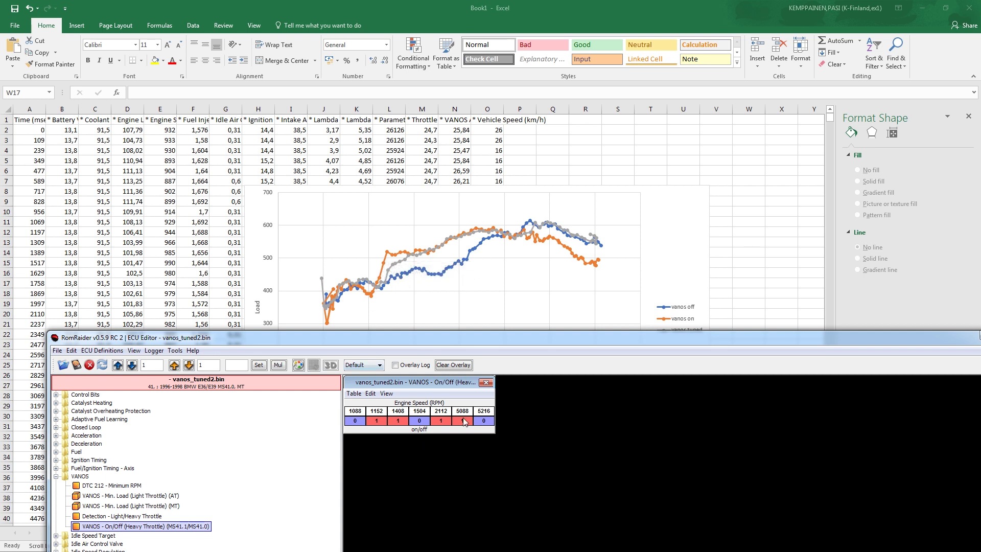
pyautogui.moveTo(435, 338); pyautogui.dragTo(442, 309)
pyautogui.click(436, 358)
pyautogui.write('2000')
pyautogui.click(262, 334)
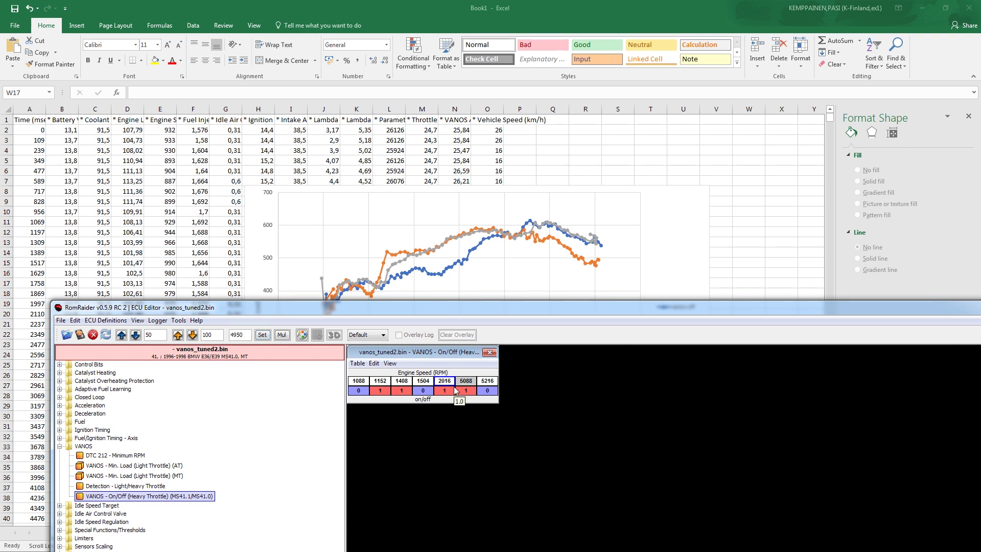
# Step: Set the 5088 RPM breakpoint to 4950 and the 5216 RPM breakpoint to 5000, and check them against the chart
pyautogui.click(262, 334)
pyautogui.click(493, 382)
pyautogui.doubleClick(231, 334)
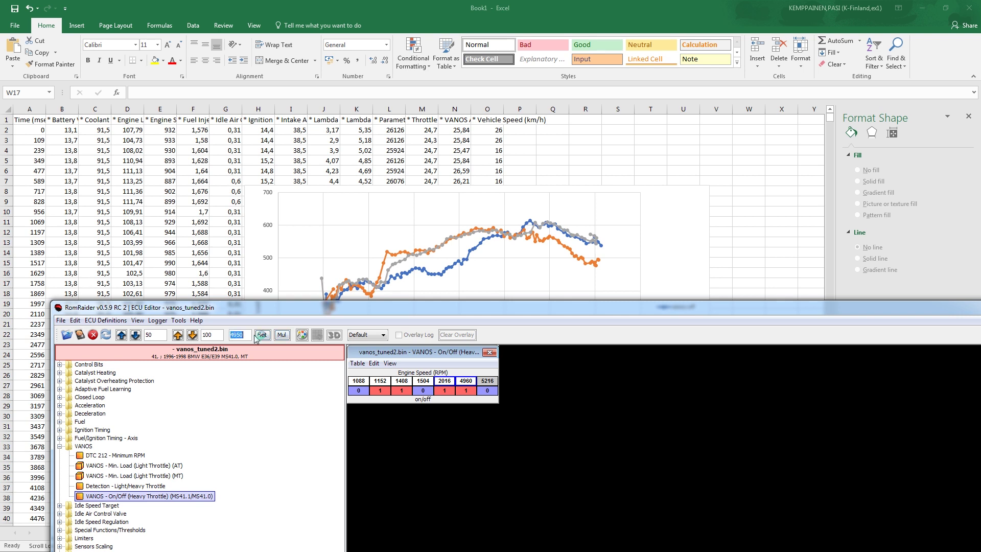
pyautogui.write('5000')
pyautogui.click(262, 335)
pyautogui.moveTo(485, 307); pyautogui.dragTo(494, 446)
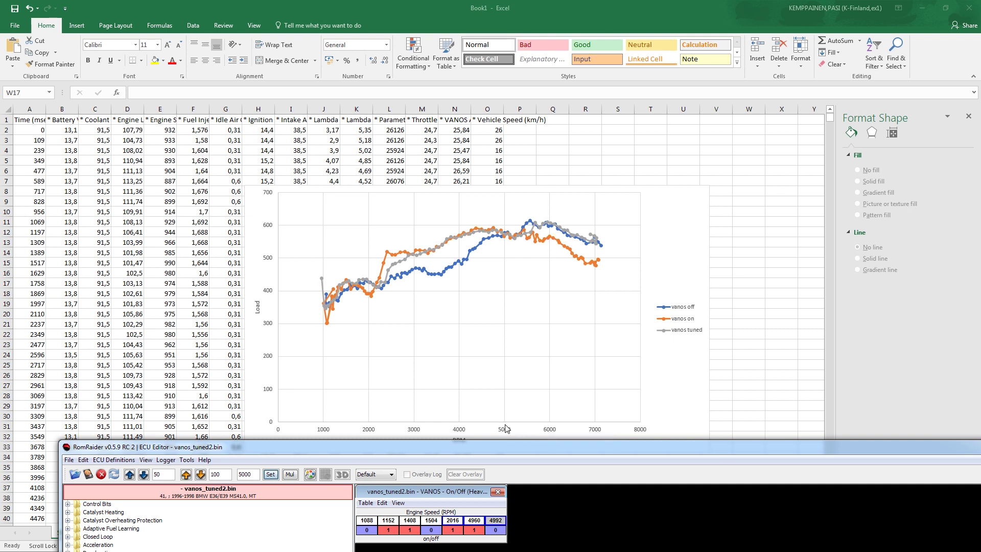
pyautogui.moveTo(524, 461); pyautogui.dragTo(419, 245)
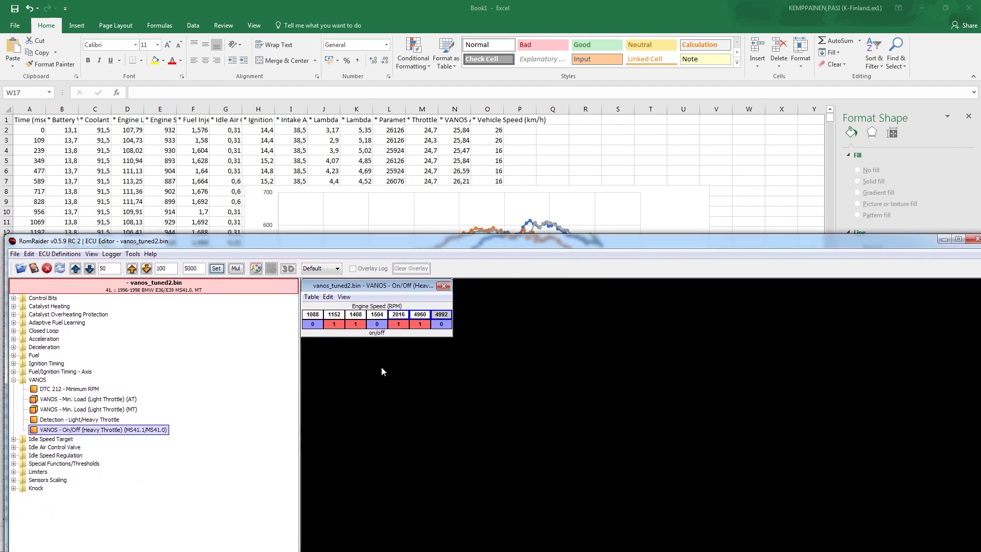